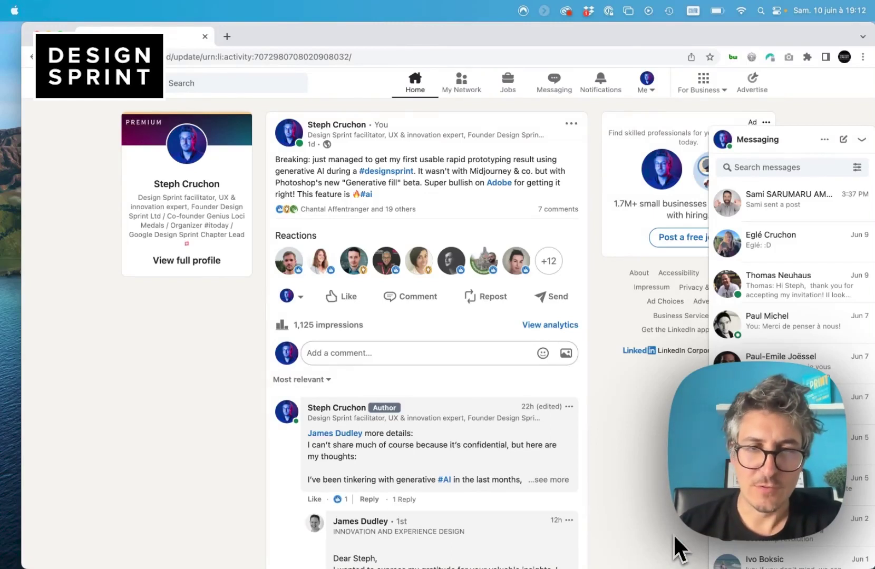
Scroll through the LinkedIn post about prototyping with Photoshop's Generative Fill beta
scroll(581, 349, "down", 1)
scroll(582, 348, "up", 1)
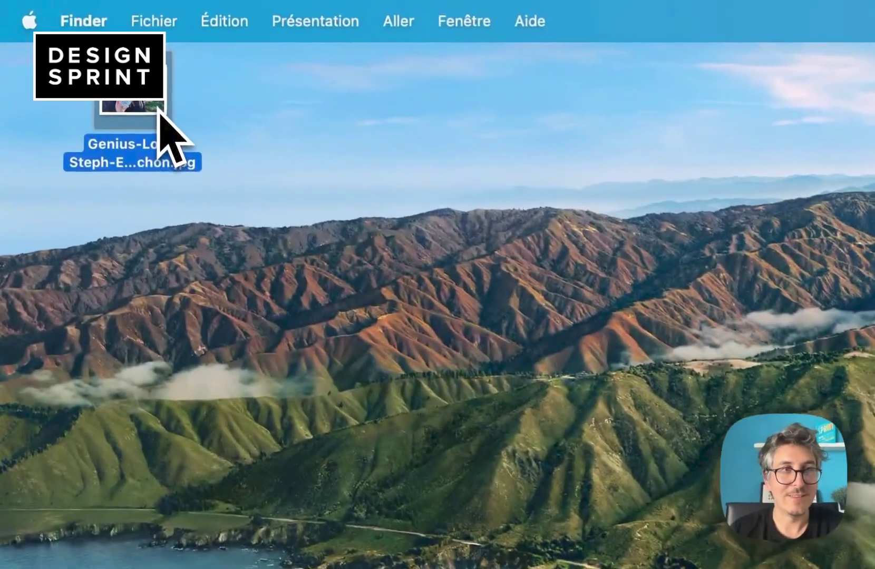
Open the Genius Loci selfie JPG with Adobe Photoshop (Beta) via Ouvrir avec
right_click(160, 103)
mouse_move(192, 72)
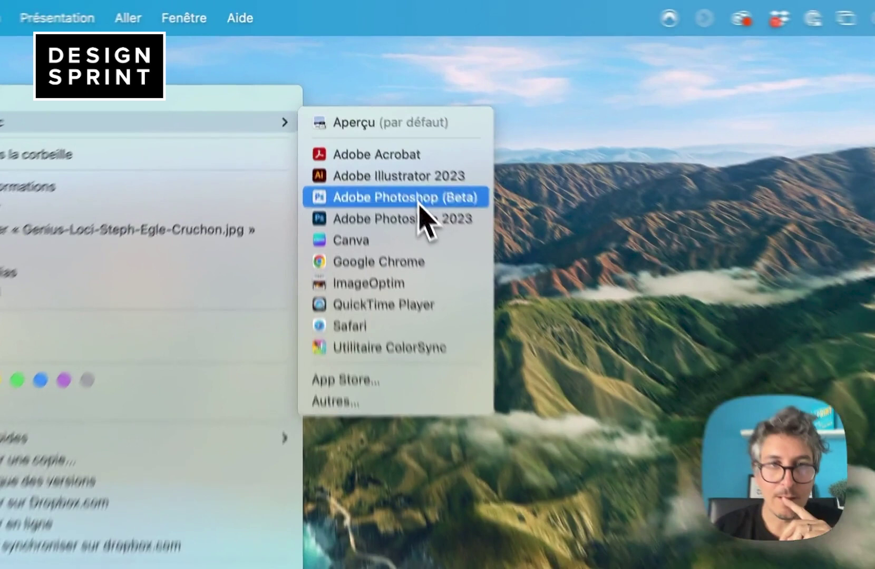
left_click(374, 120)
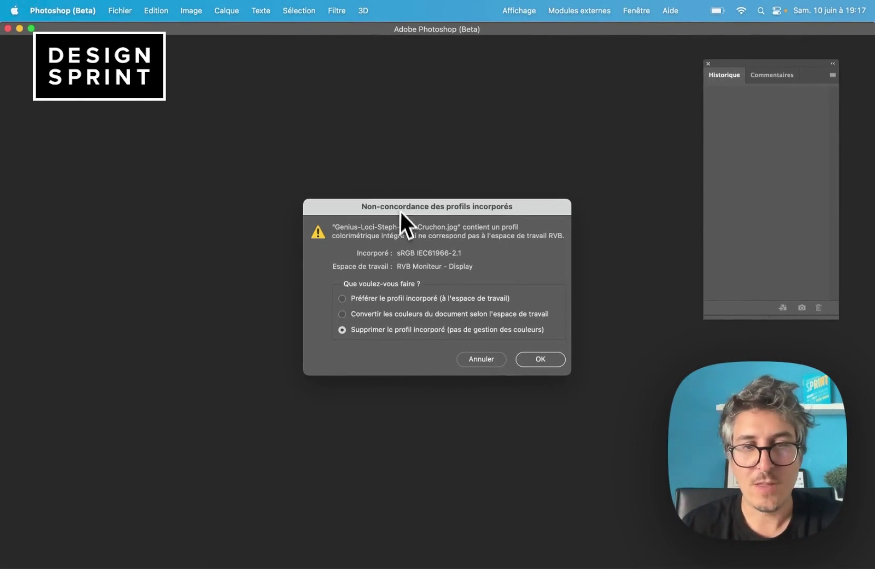
Choose 'Préférer le profil incorporé' in the profile mismatch prompt and confirm with OK
left_click(404, 317)
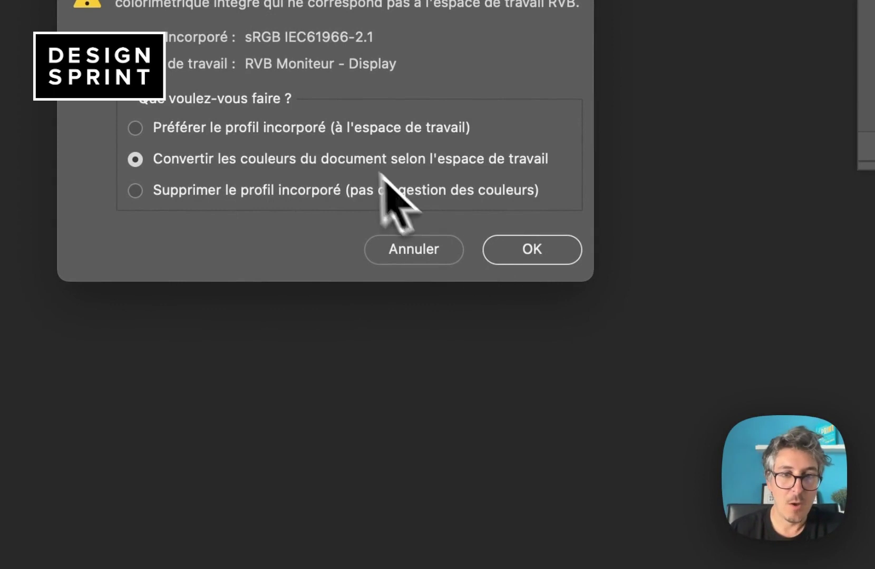
left_click(342, 133)
left_click(528, 246)
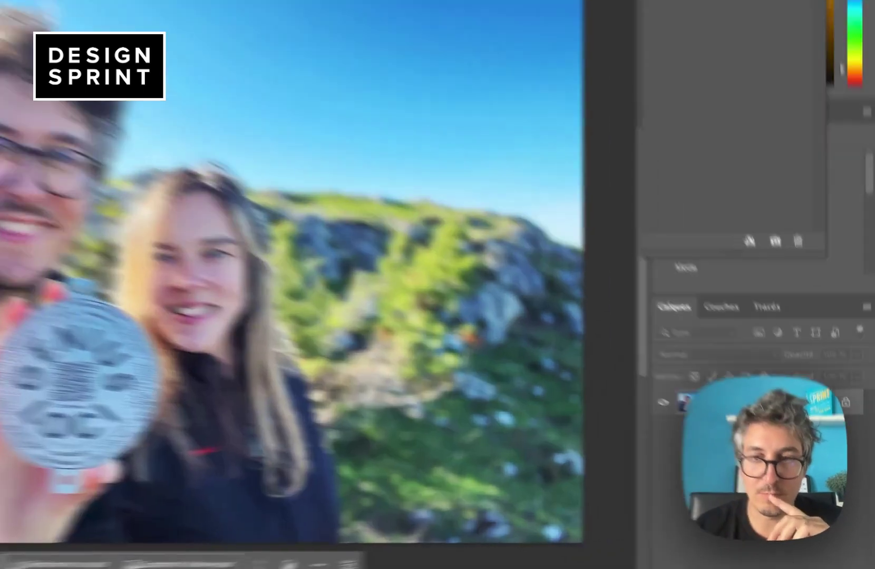
Convert the locked Background layer into the editable layer Calque 0
double_click(854, 426)
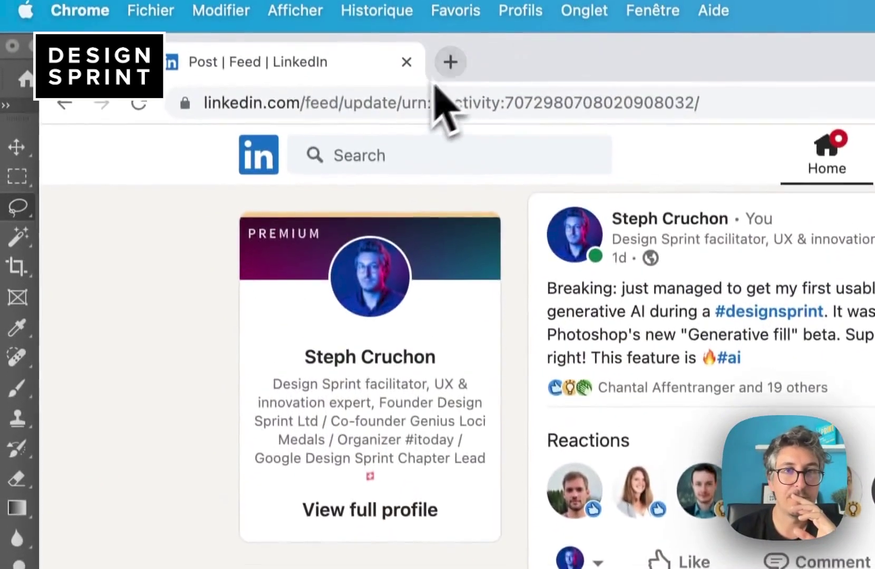
Search Google Images for 'clouds' in a new Chrome tab
left_click(446, 72)
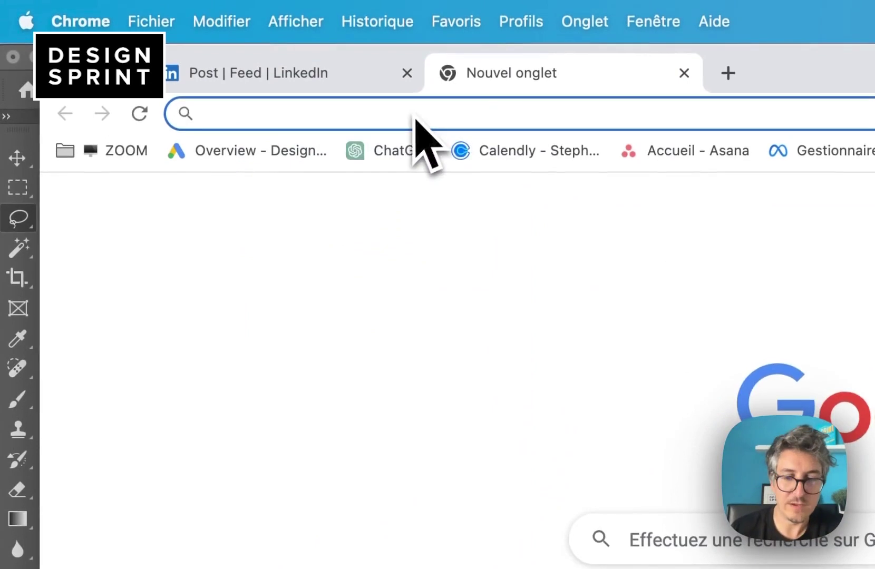
type("clouds")
key("Return")
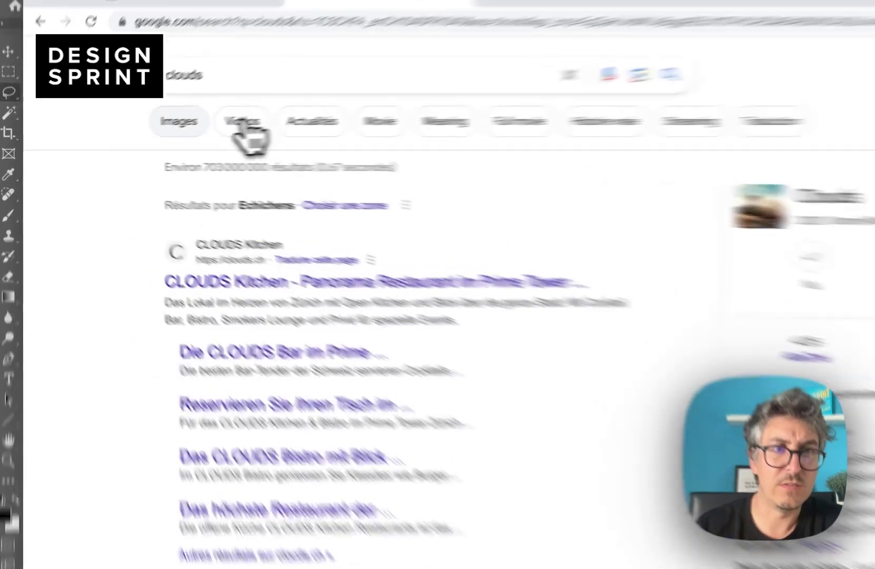
left_click(136, 130)
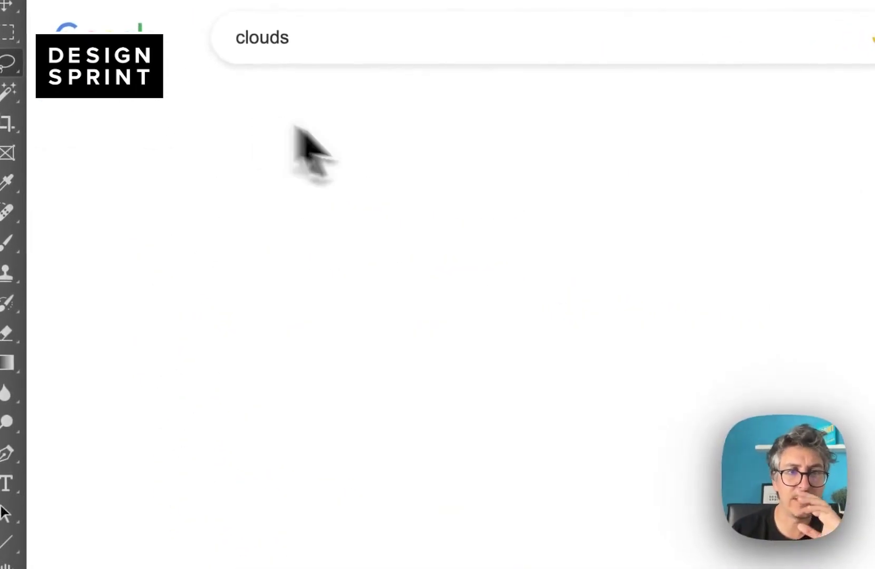
scroll(342, 369, "down", 5)
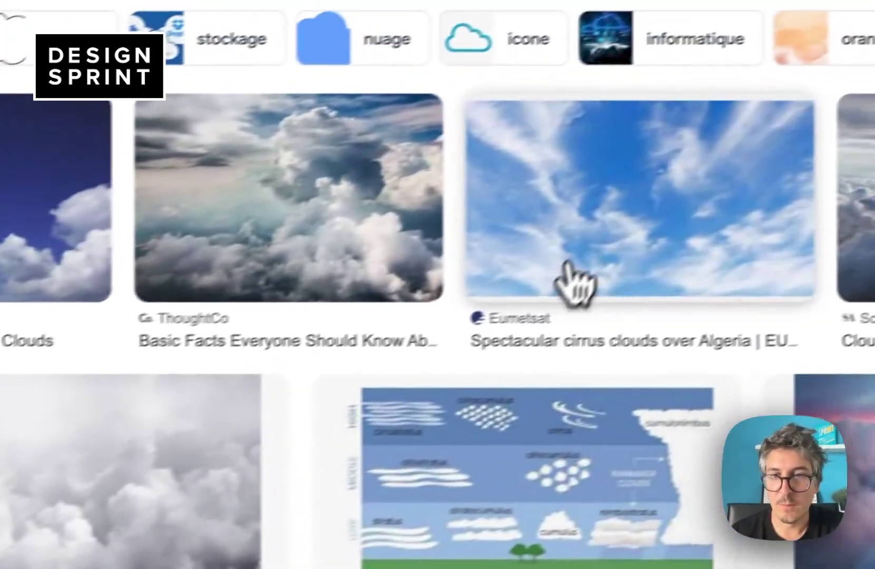
Open the cirrus clouds photo full-size in its own tab and copy it
left_click(575, 282)
right_click(643, 185)
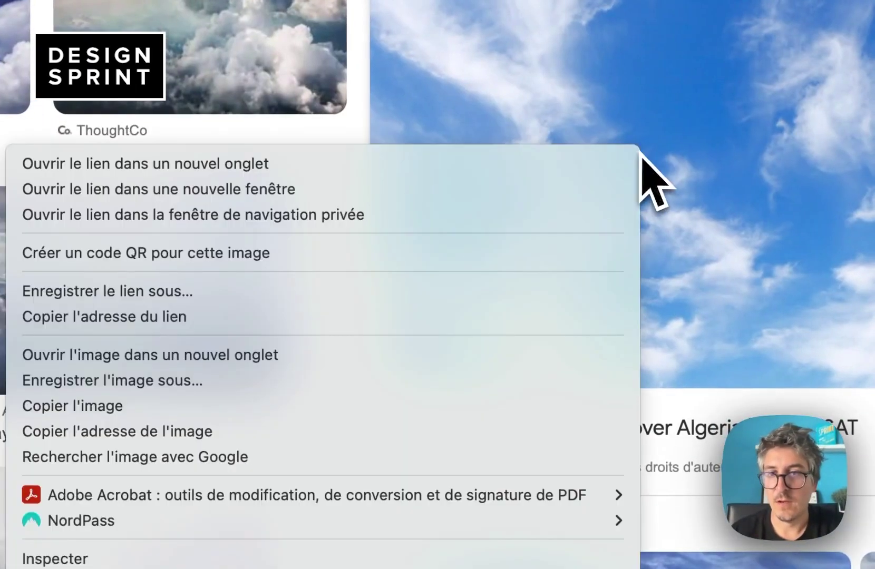
left_click(253, 358)
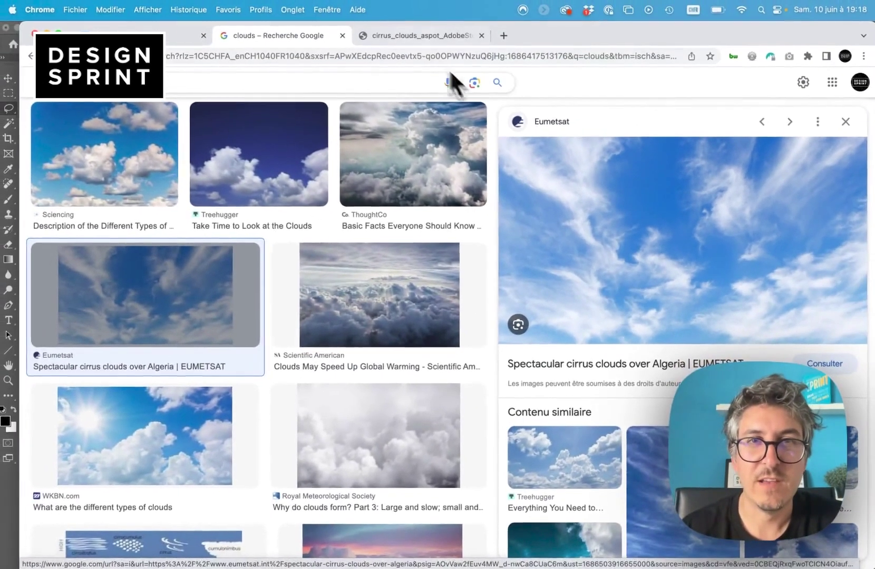
left_click(417, 35)
right_click(412, 246)
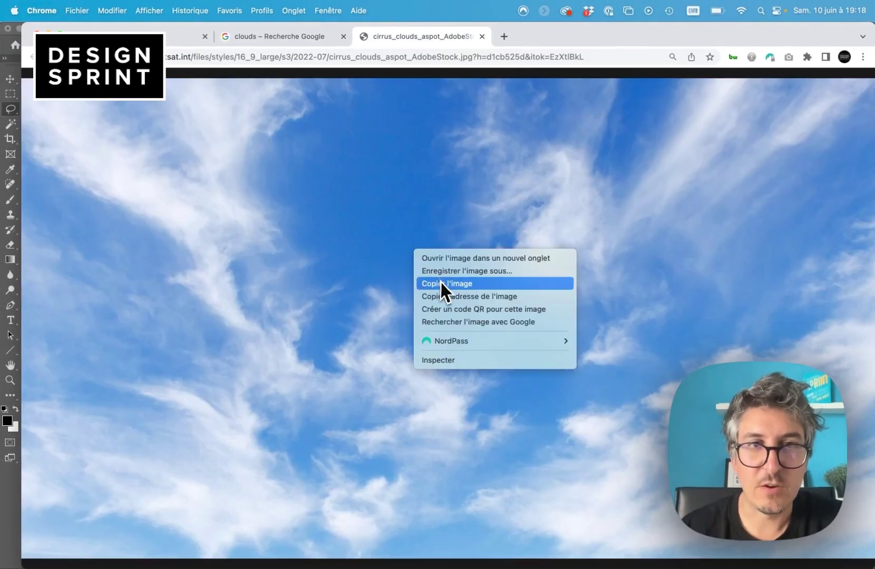
left_click(441, 282)
Paste the cirrus sky into the selfie, move it to the top and scale it up
key("super+m")
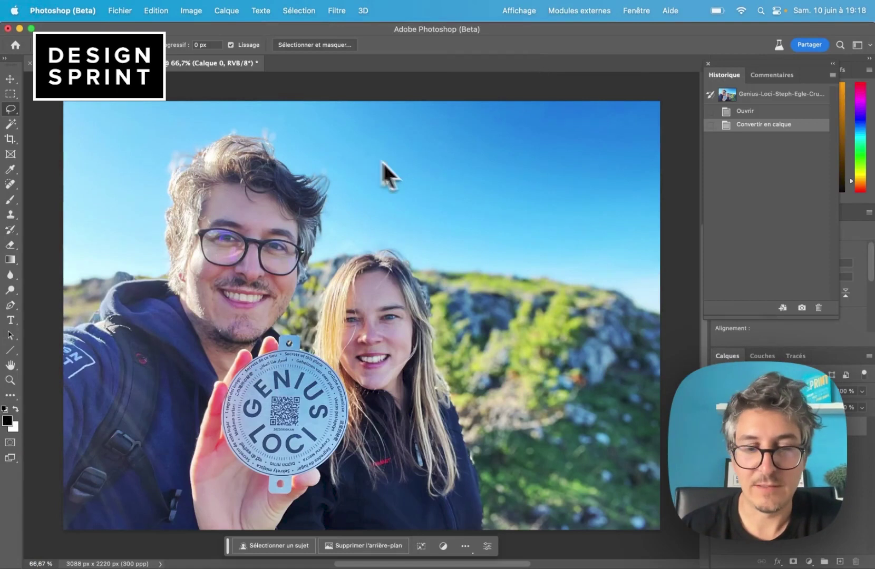
key("super+v")
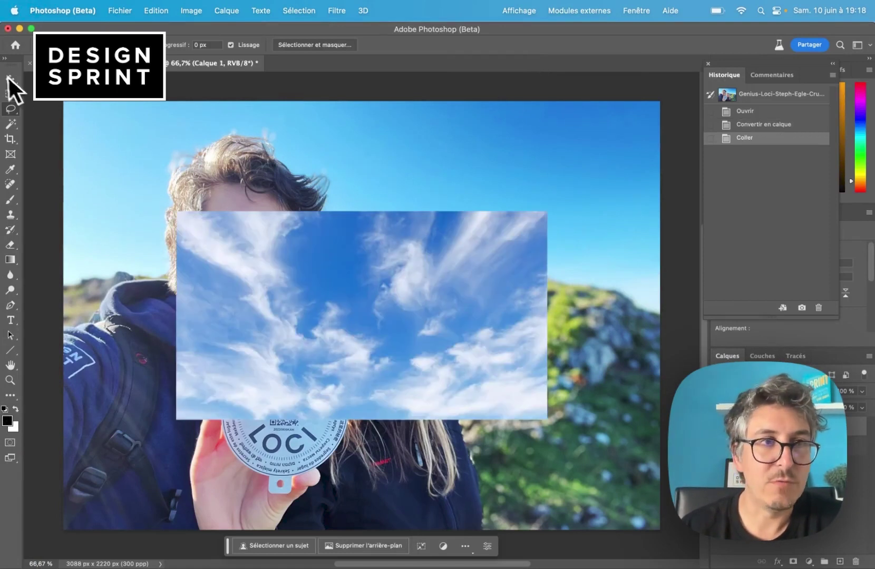
left_click(6, 80)
mouse_move(343, 268)
left_mouse_down()
mouse_move(490, 213)
mouse_move(506, 150)
left_mouse_up()
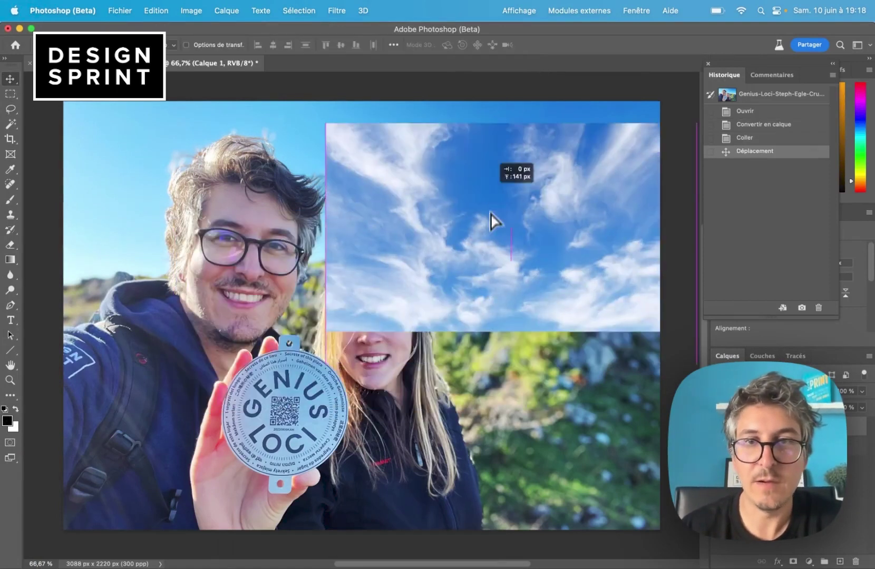
key("super+t")
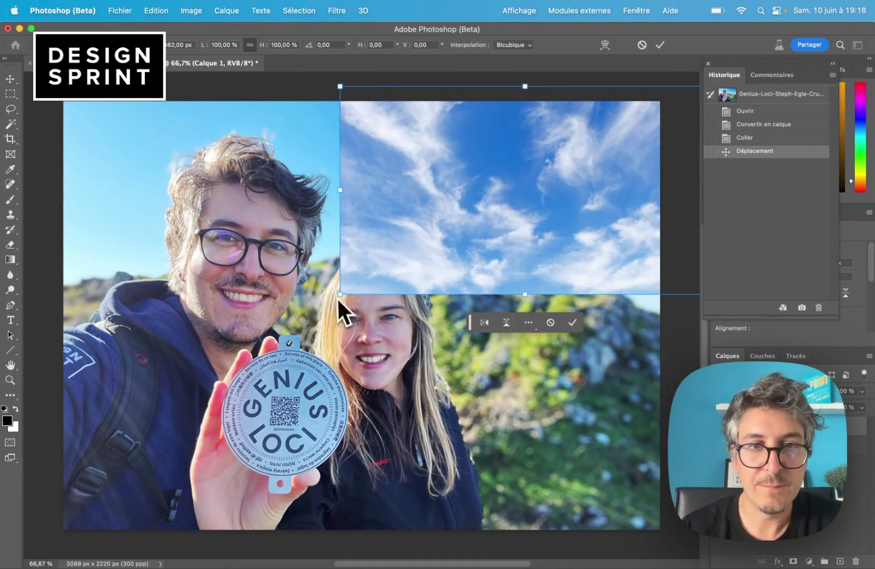
left_click_drag(337, 300, 257, 331)
left_click_drag(50, 377, 45, 363)
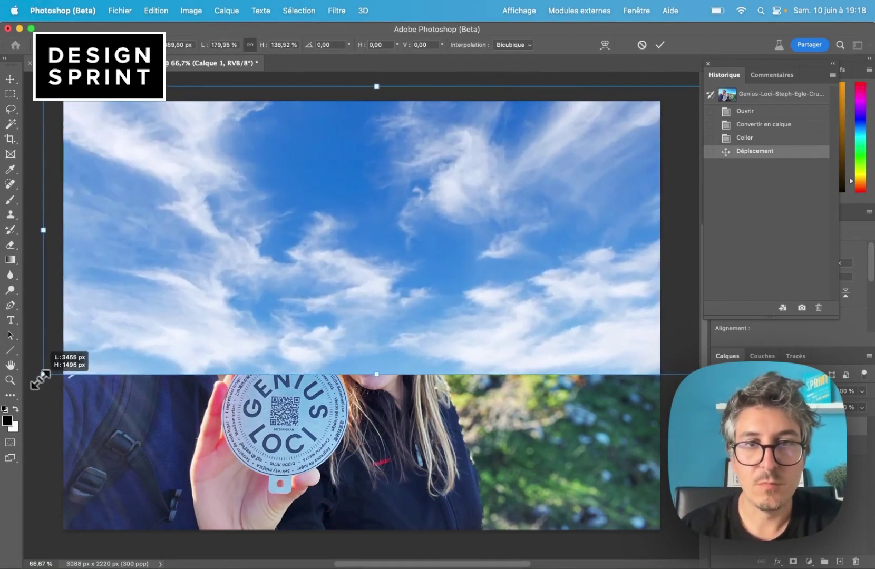
key("Return")
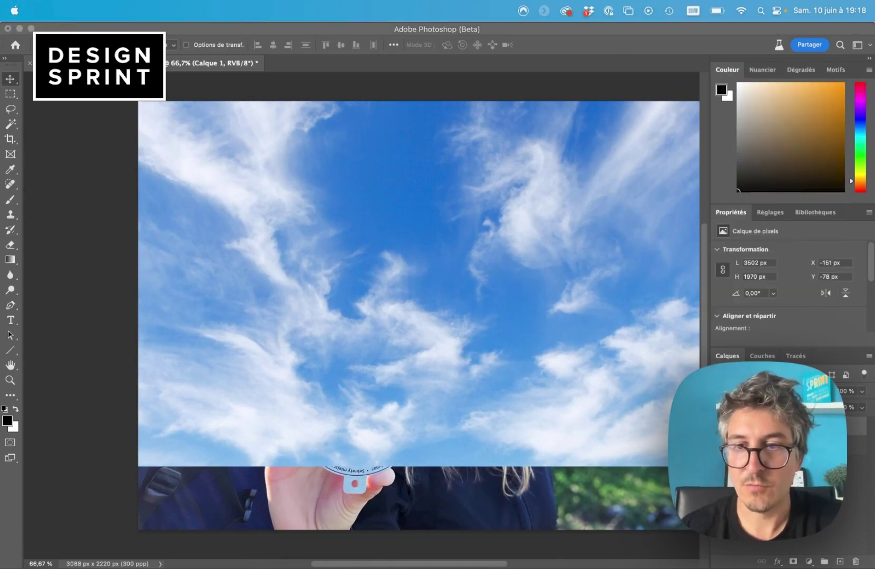
Set the sky layer to Eclaircir at 19% opacity and add a layer mask
left_click(738, 391)
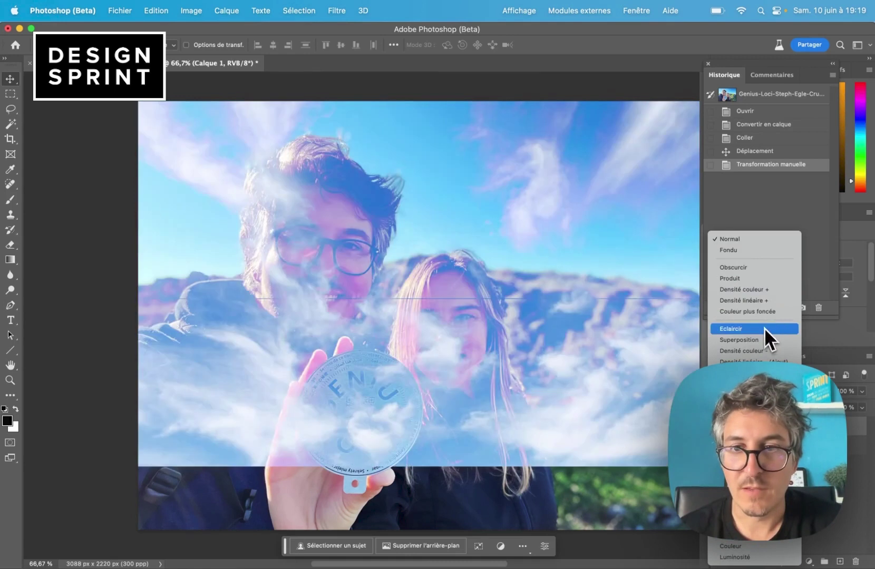
left_click(764, 328)
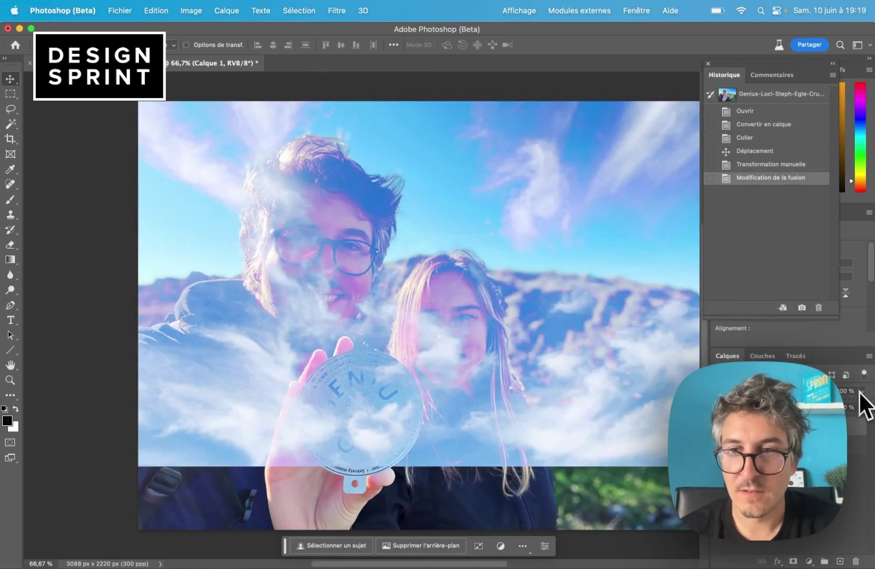
left_click_drag(860, 393, 820, 401)
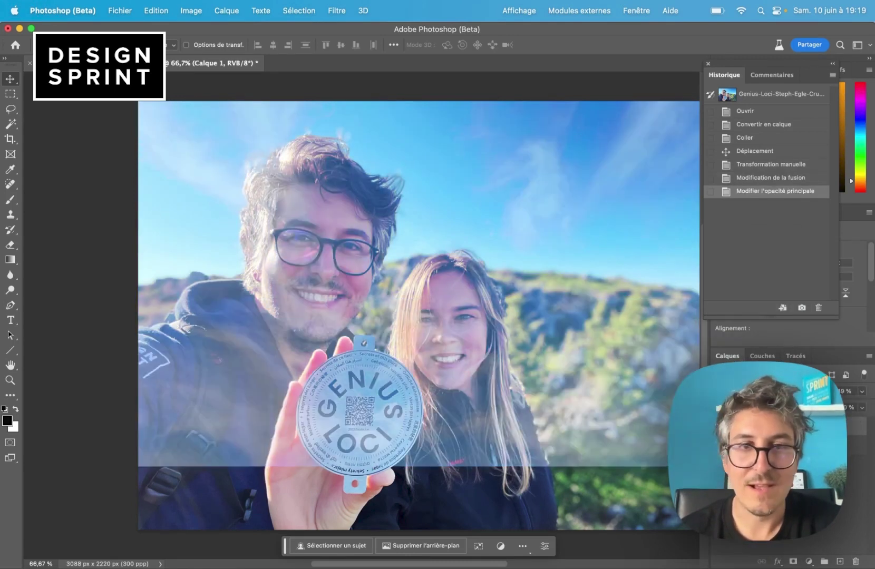
key("super+Tab")
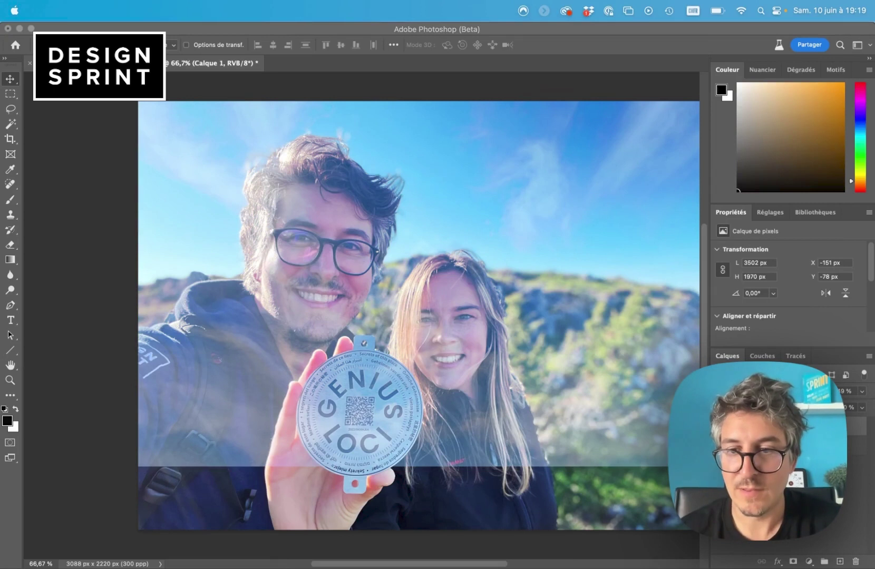
left_click(793, 562)
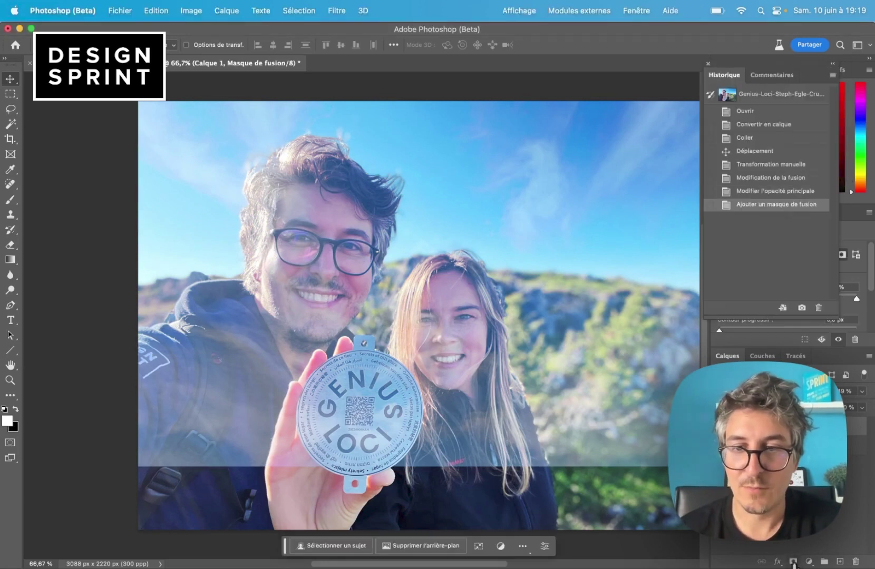
Set the foreground colour to black and pick a gradient preset for the Gradient tool
left_click(7, 421)
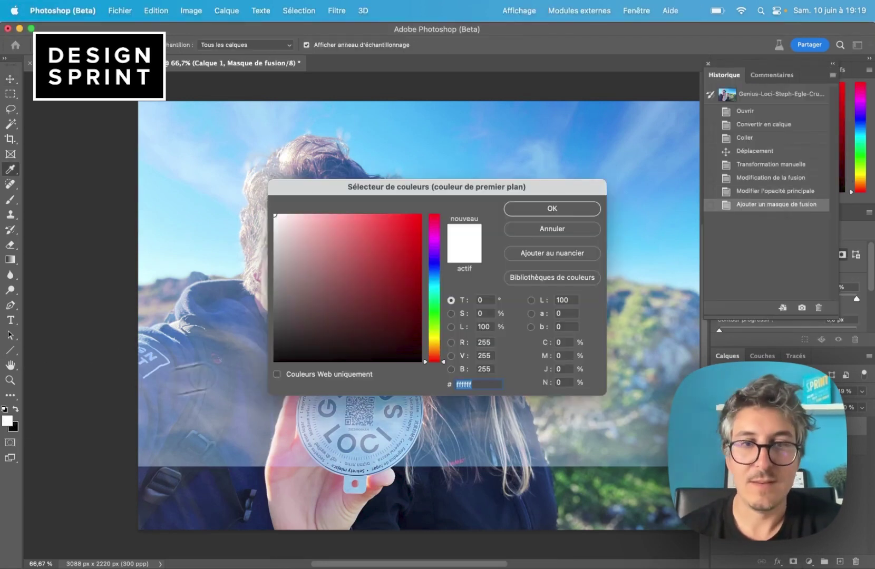
left_click(275, 361)
left_click(537, 213)
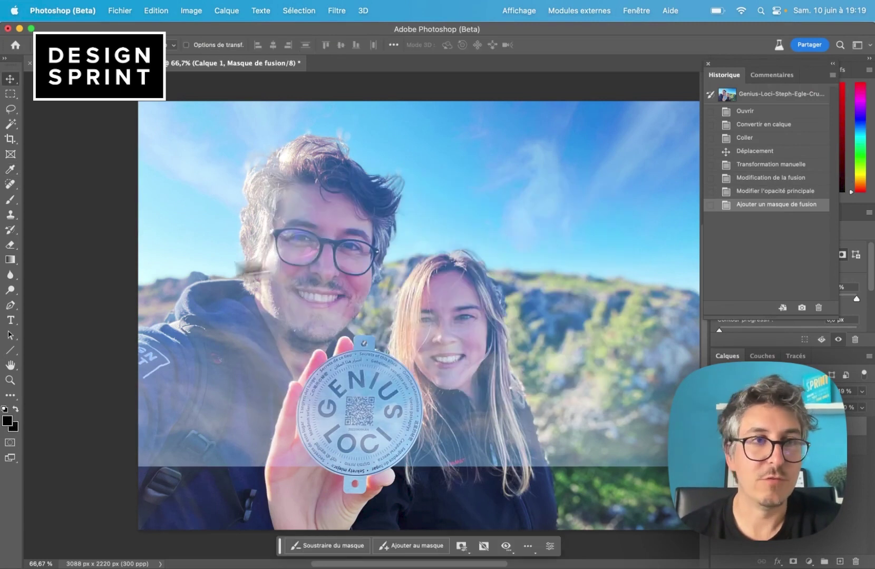
left_click(11, 259)
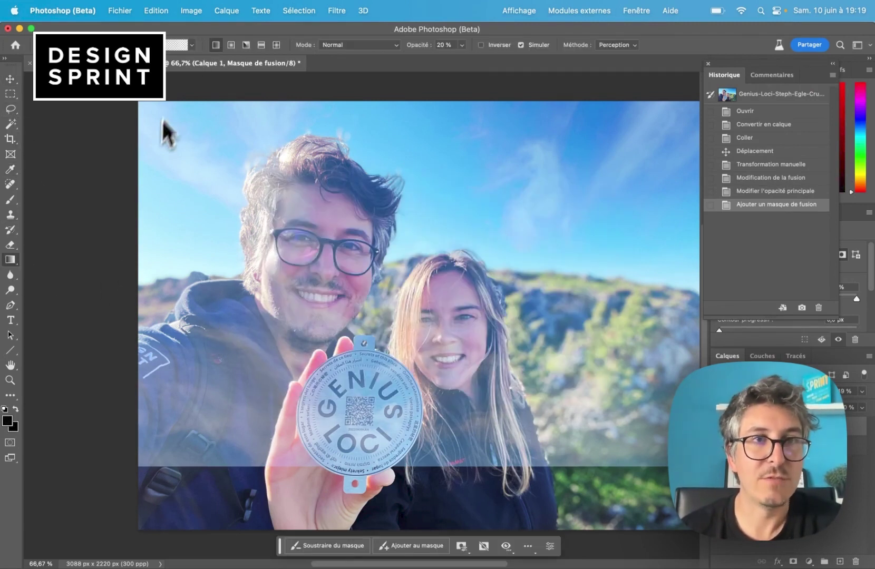
left_click(192, 45)
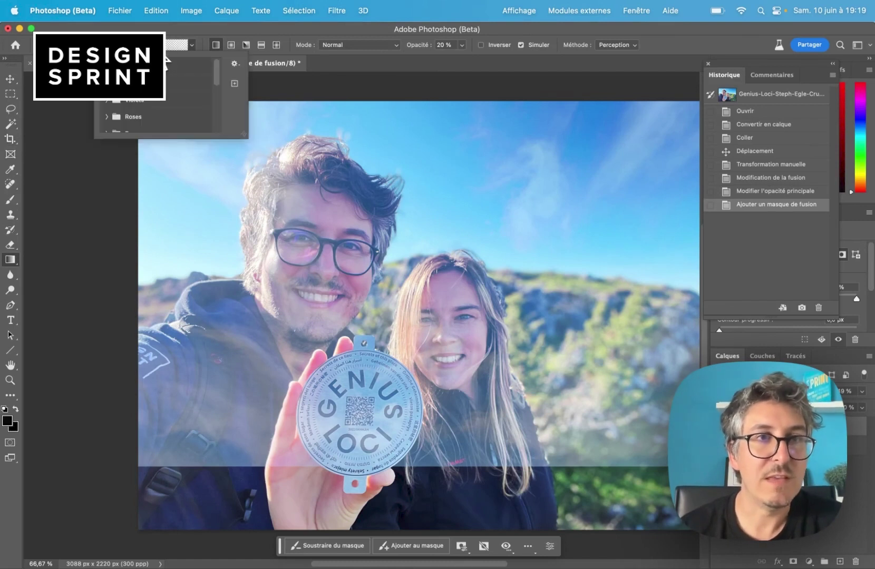
scroll(156, 105, "up", 1)
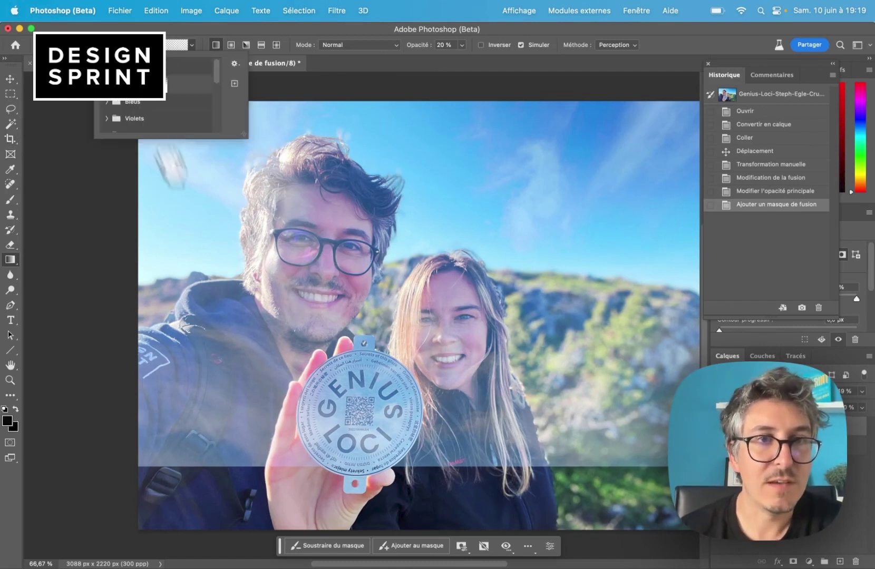
left_click(266, 414)
Draw gradients on Calque 1's mask at 100% opacity to fade the sky over the people
left_click_drag(232, 430, 355, 261)
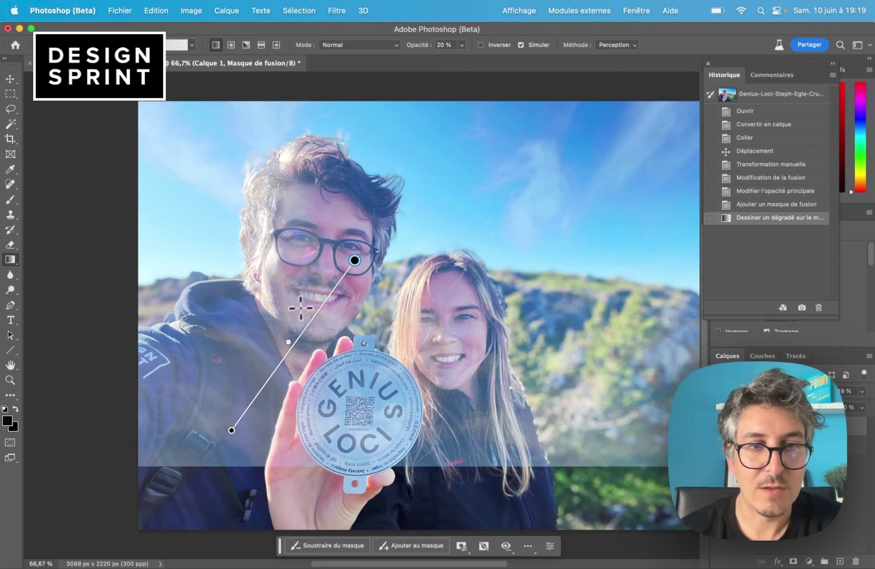
left_click_drag(245, 384, 422, 159)
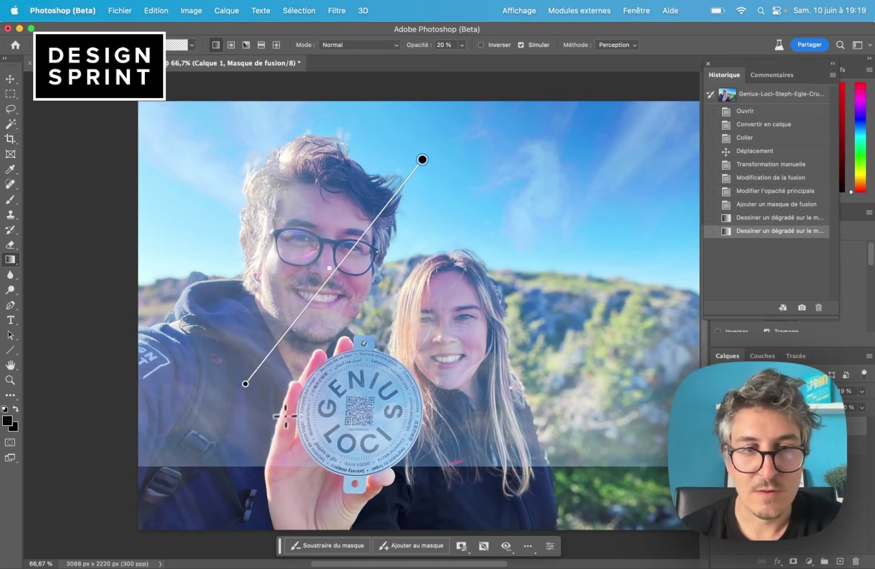
mouse_move(278, 425)
left_mouse_down()
mouse_move(293, 377)
mouse_move(359, 262)
left_mouse_up()
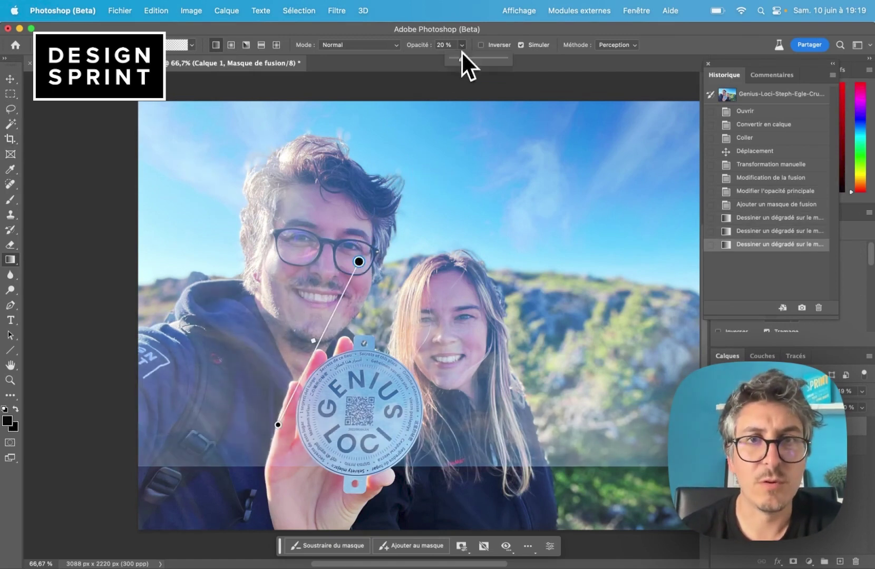
left_click_drag(462, 46, 533, 63)
left_click_drag(336, 355, 410, 224)
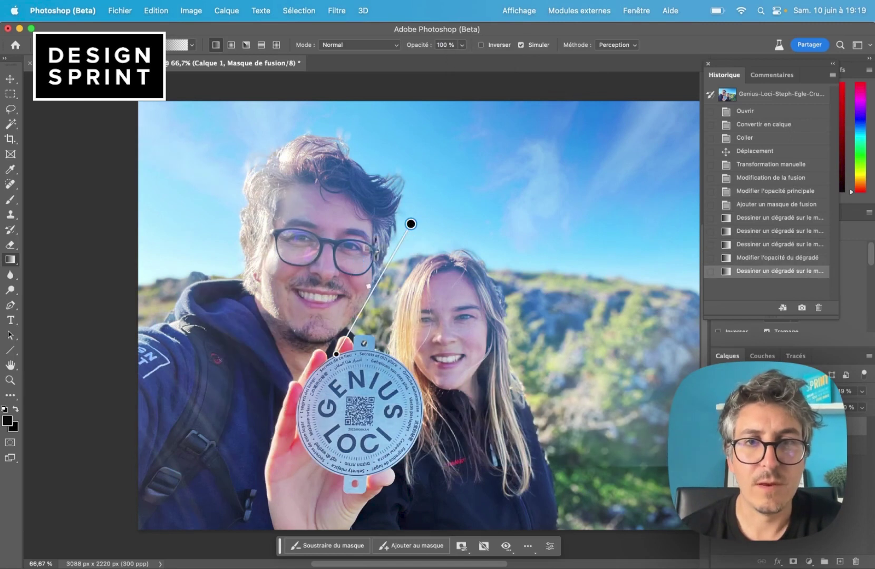
left_click_drag(467, 309, 464, 222)
left_click_drag(293, 270, 346, 170)
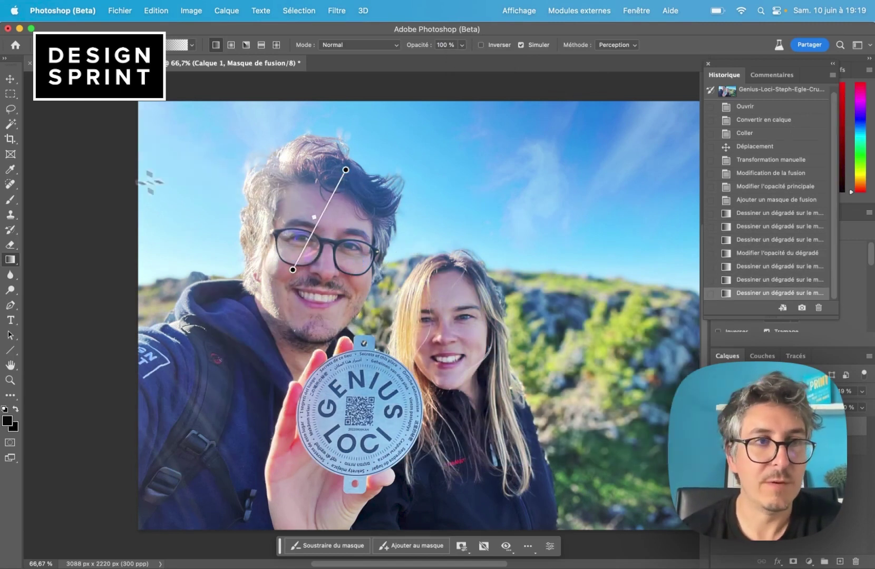
Paint touch-ups on the sky mask with the Brush to refine the blend
left_click(8, 200)
right_click(59, 139)
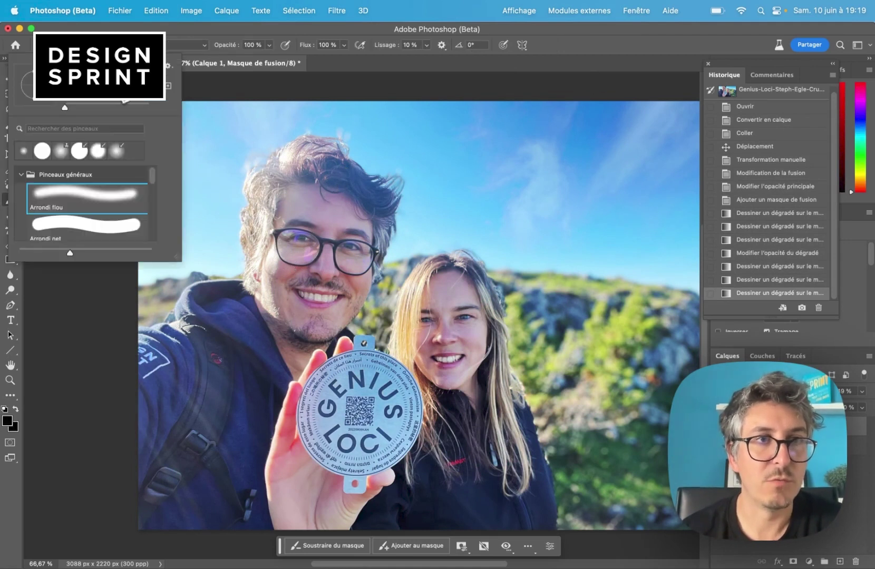
key("Escape")
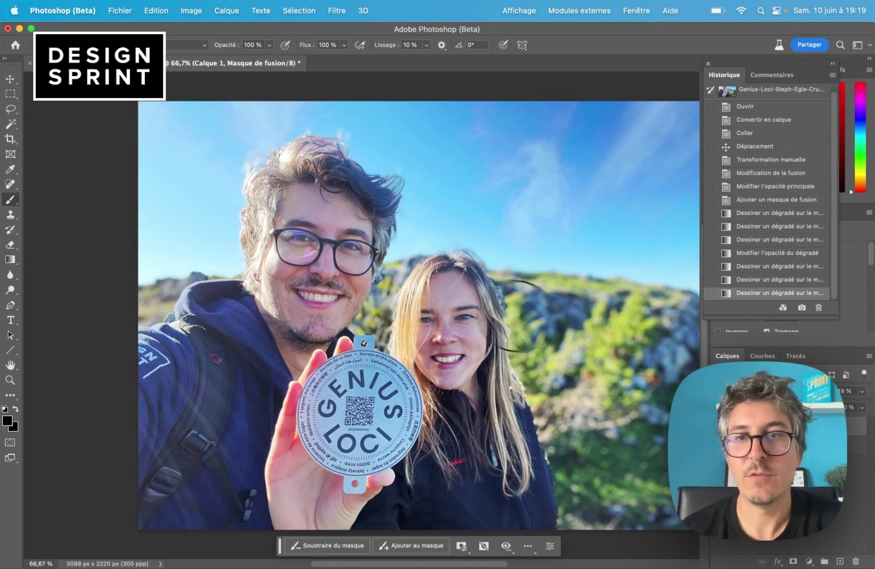
left_click_drag(538, 306, 693, 336)
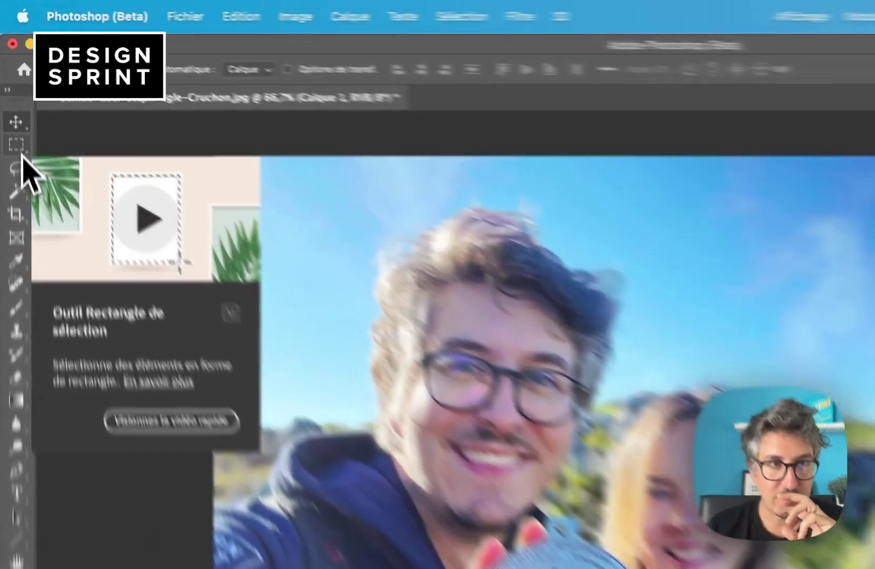
Select the right hillside and run Generative Fill with the prompt 'A lighthouse'
left_click(13, 99)
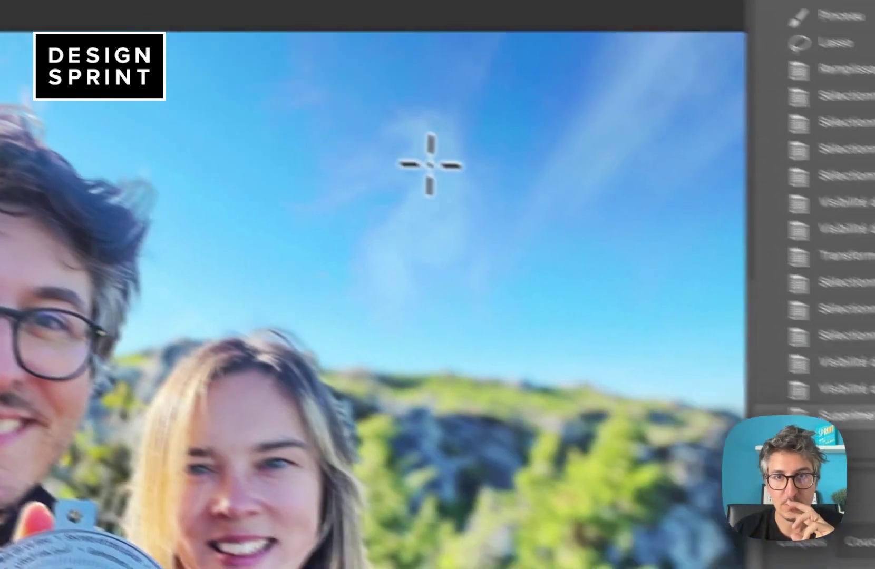
left_click_drag(429, 165, 651, 291)
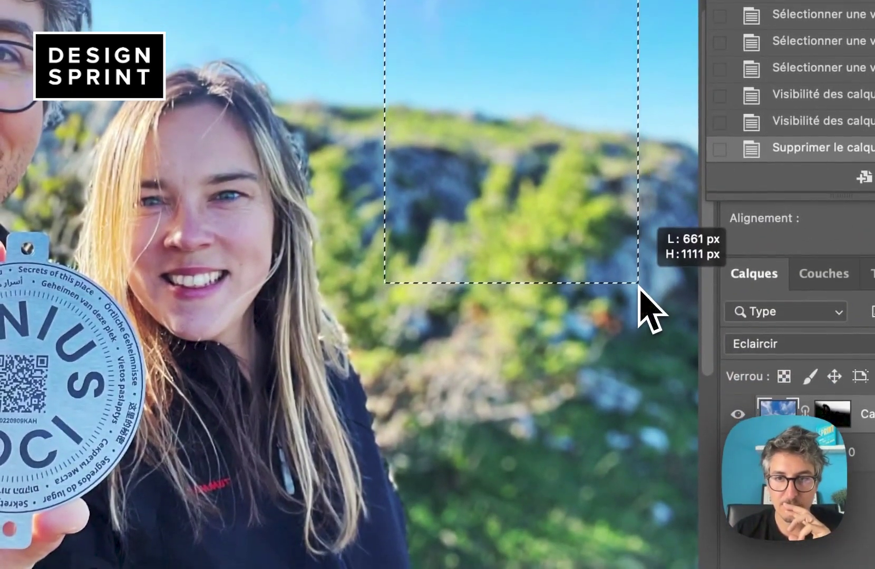
left_click_drag(651, 293, 640, 285)
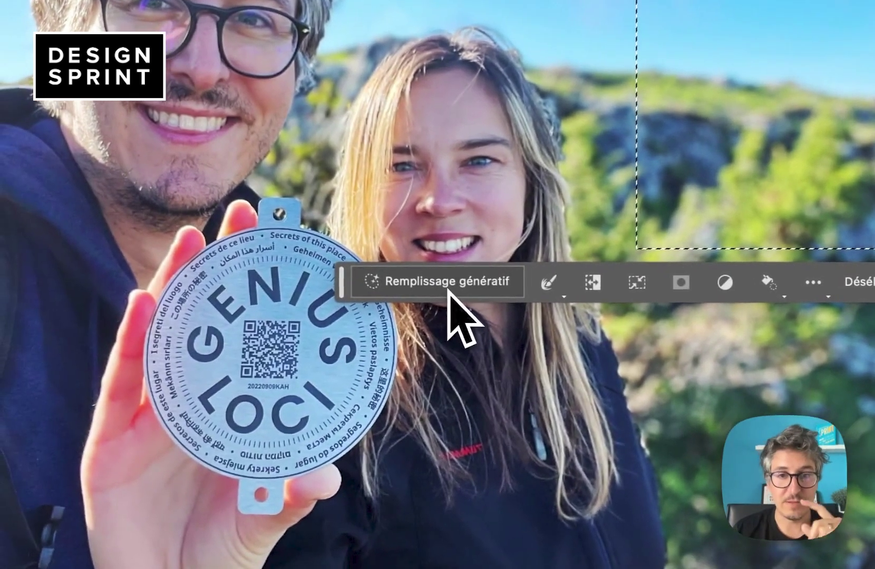
left_click(443, 289)
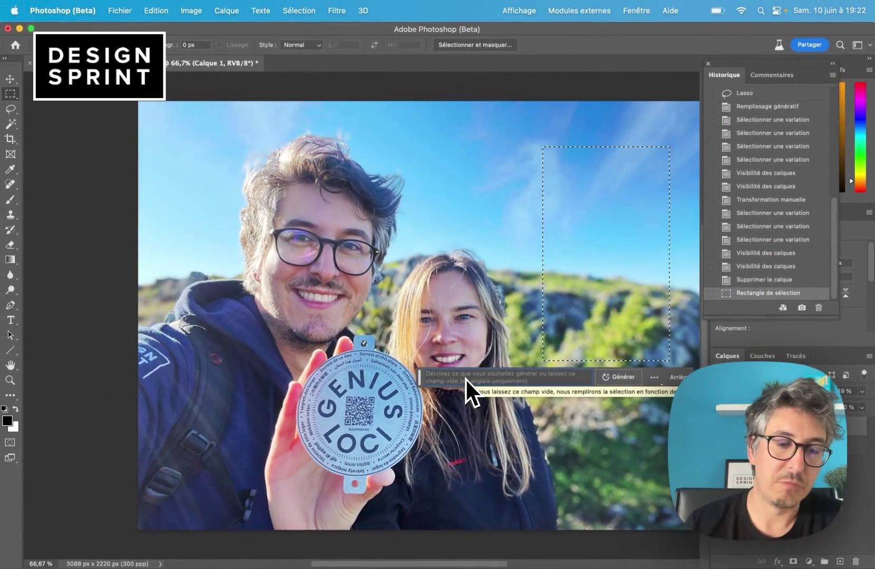
type("A")
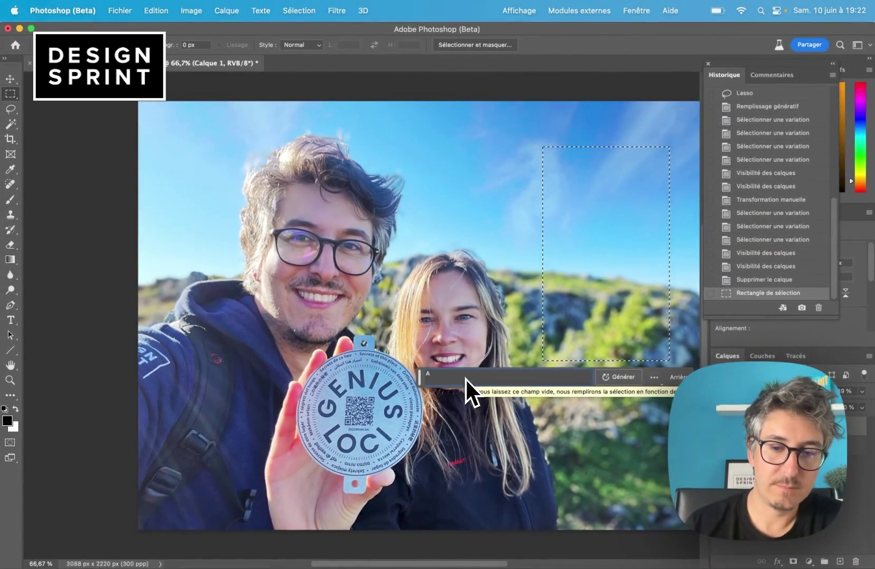
type(" lighth")
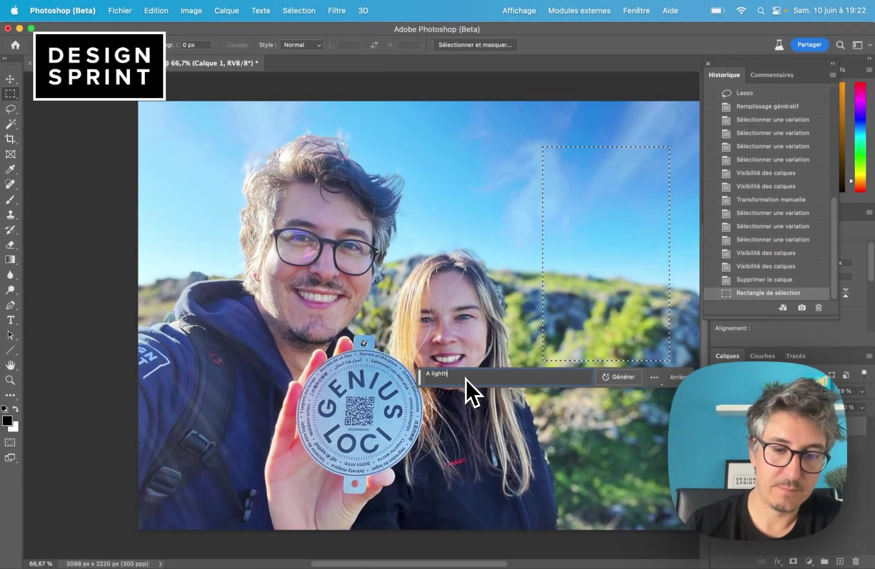
type("ouse")
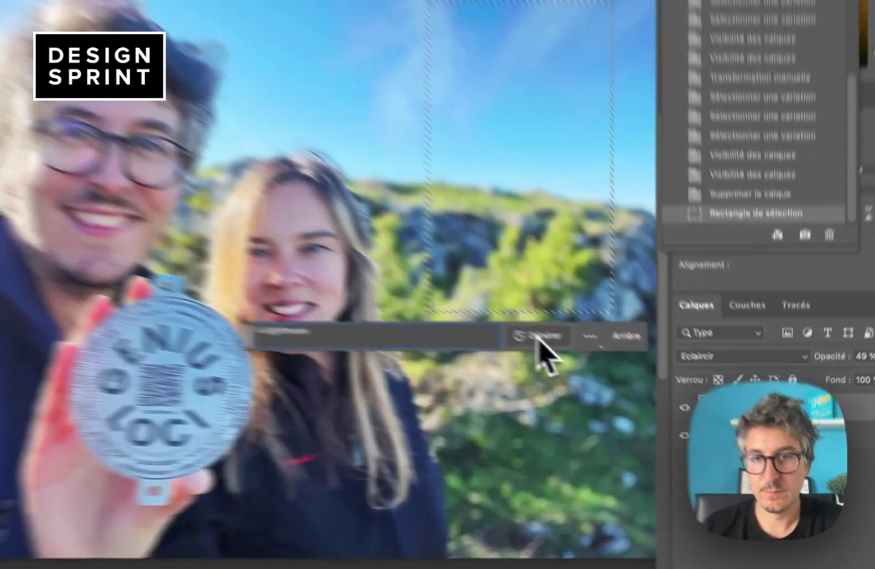
left_click(618, 377)
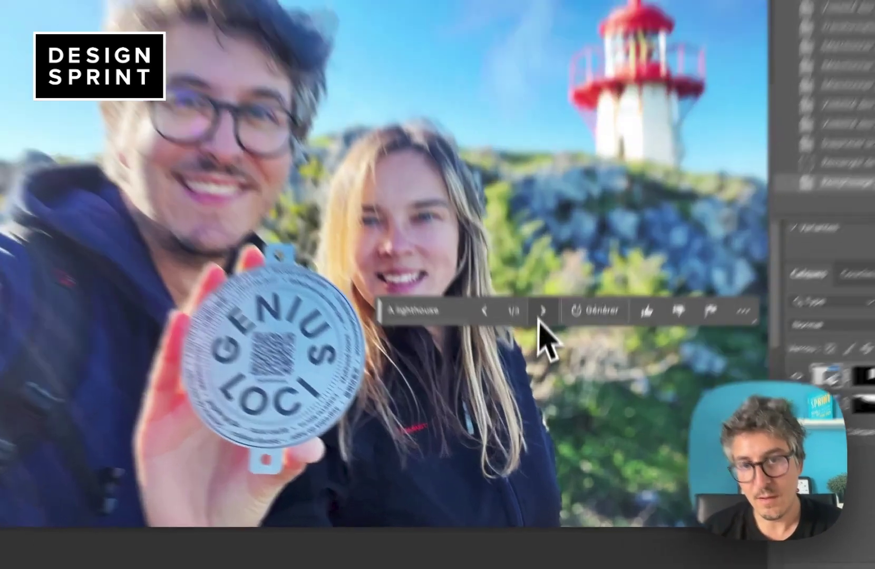
Compare the lighthouse variations and settle on variation 3/3
left_click(543, 384)
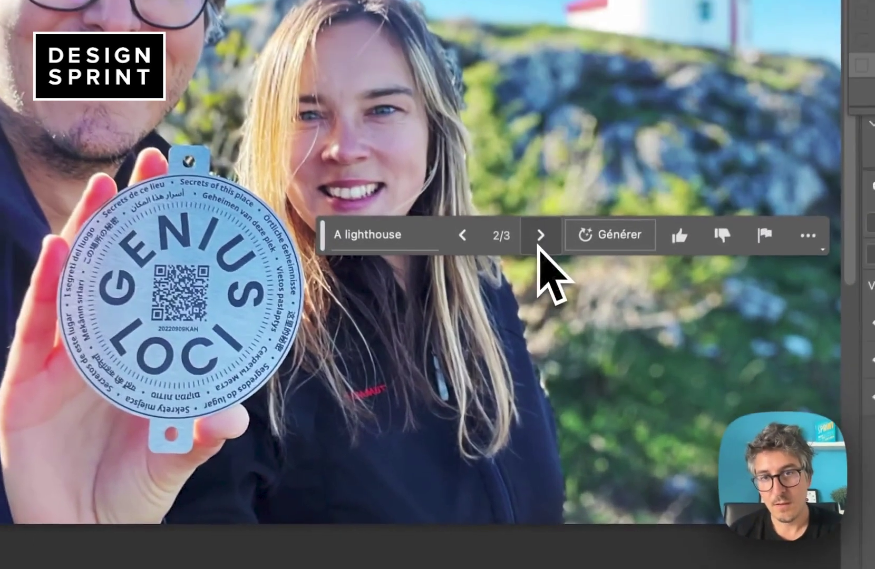
left_click(544, 383)
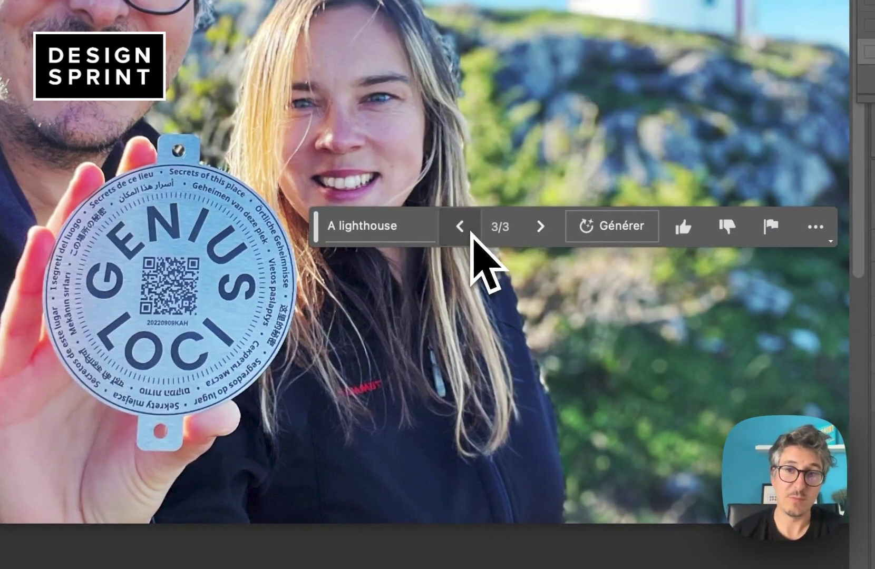
left_click(471, 232)
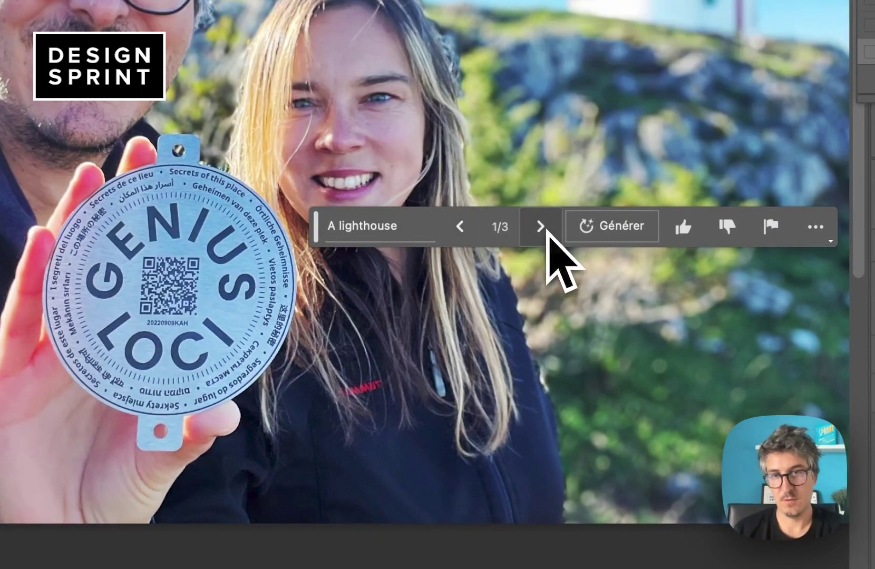
left_click(543, 228)
left_click(543, 228)
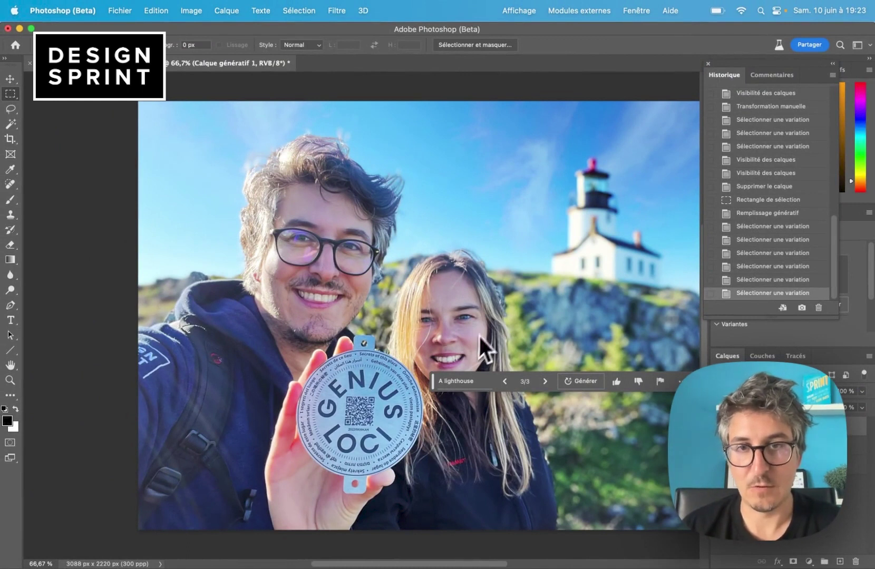
scroll(483, 330, "down", 3)
scroll(529, 257, "up", 3)
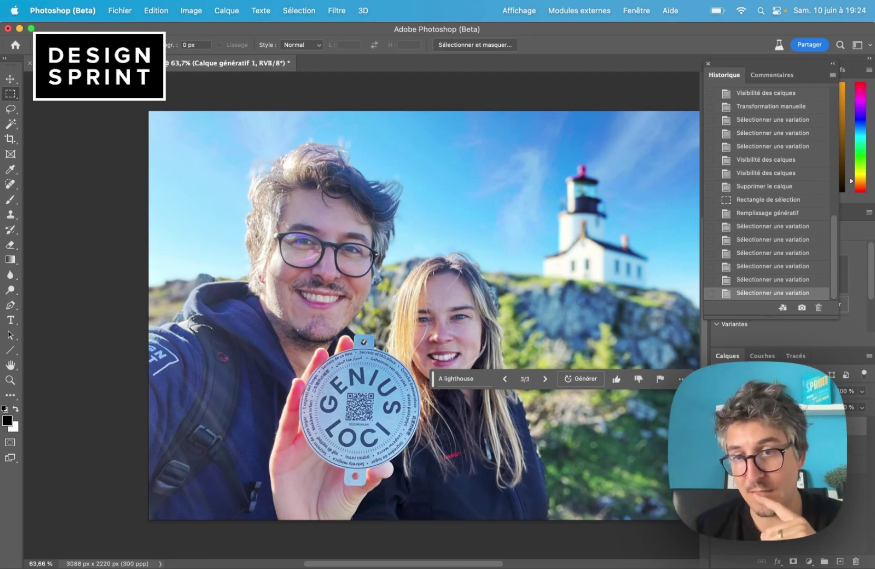
Brush-refine the lighthouse layer's mask, then zoom out to about 37% to see the whole image
left_click(719, 428)
left_click(719, 428)
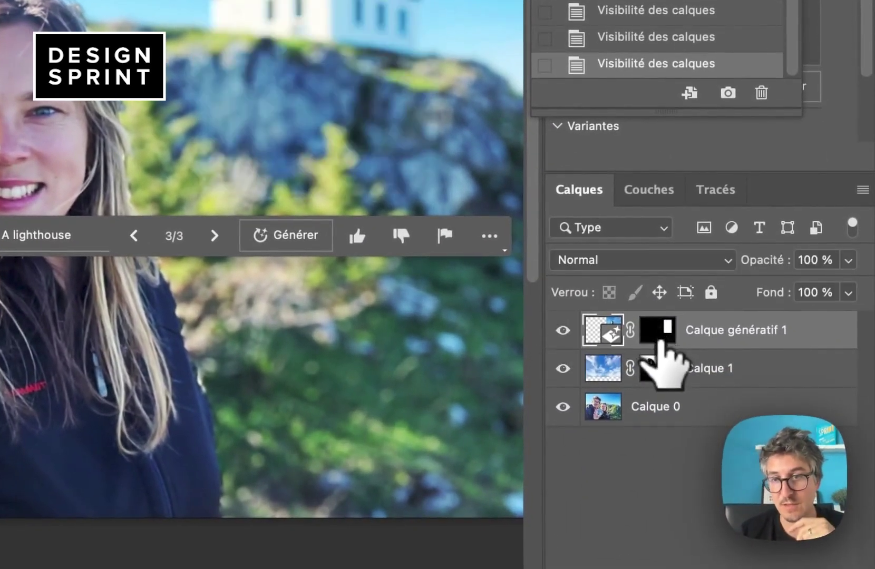
left_click(657, 337)
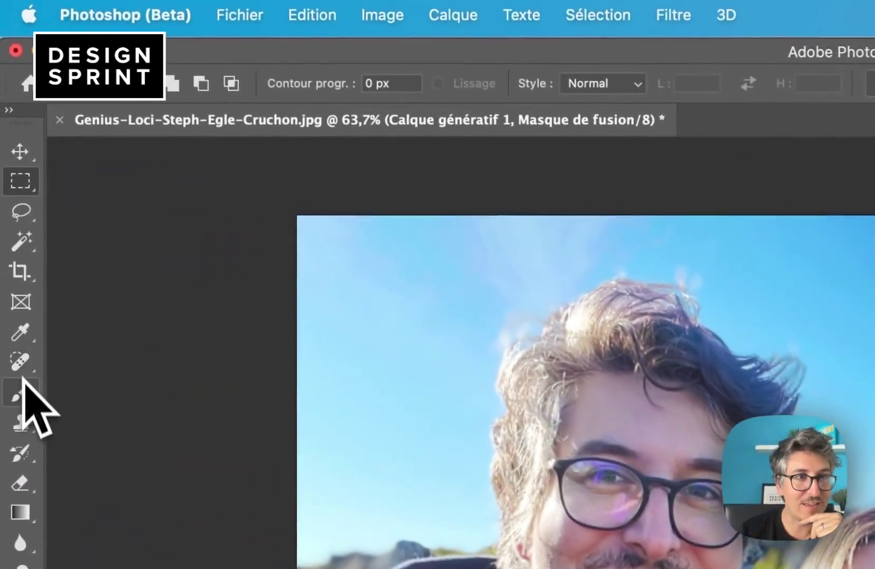
left_click(12, 382)
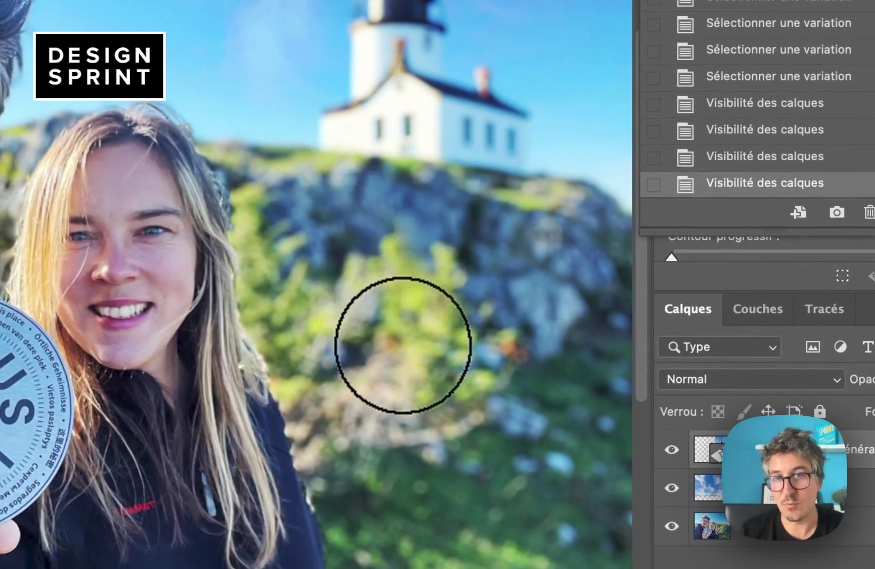
left_click_drag(402, 332, 400, 342)
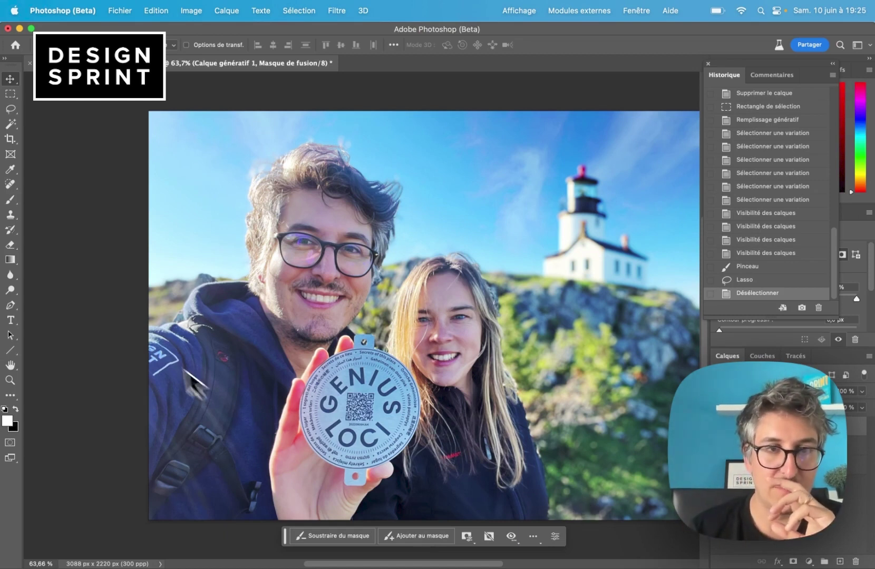
scroll(147, 317, "down", 3)
scroll(147, 317, "down", 2)
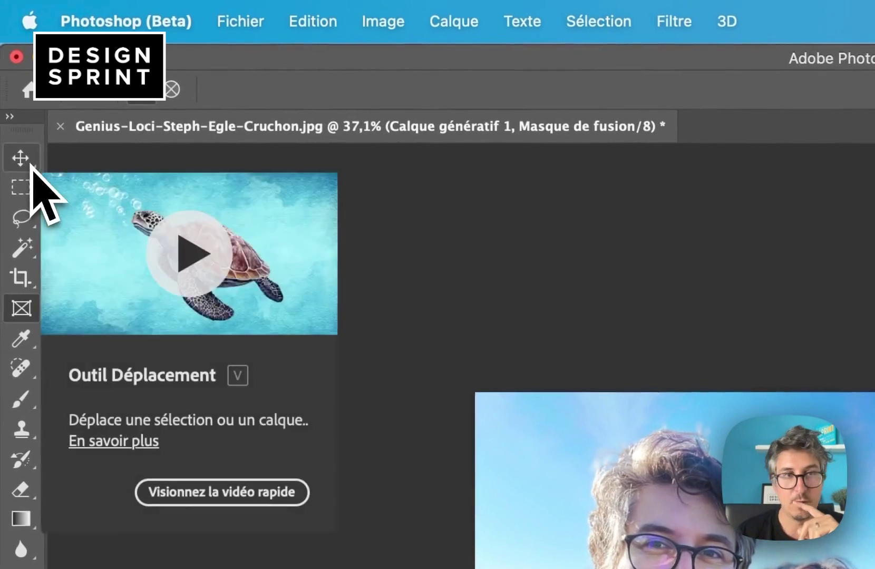
Extend the canvas upward to 3088 × 3064 px with the Crop tool
left_click(22, 279)
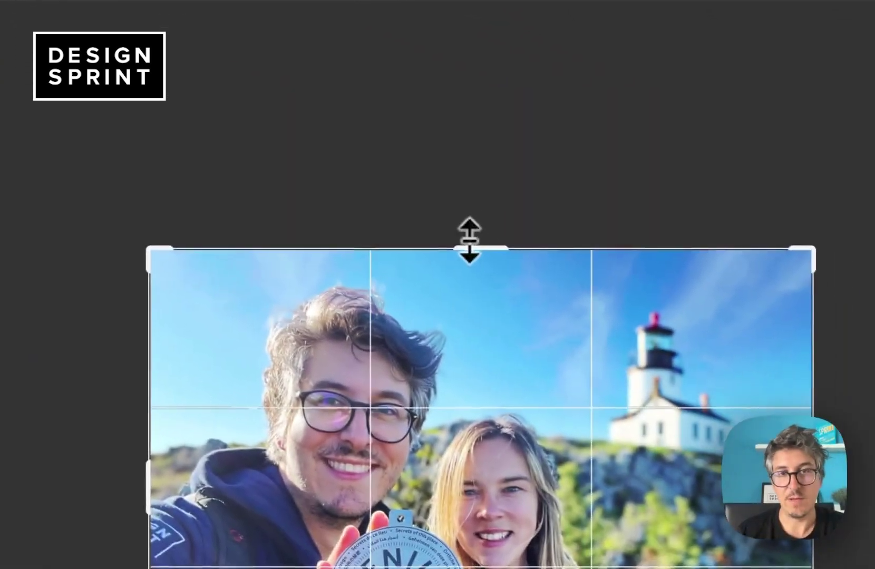
left_click_drag(469, 246, 458, 150)
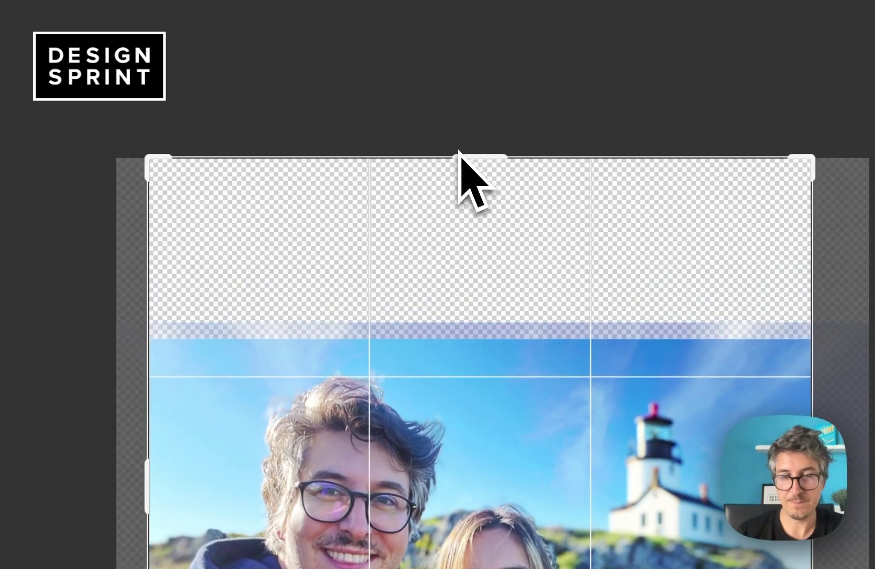
key("Return")
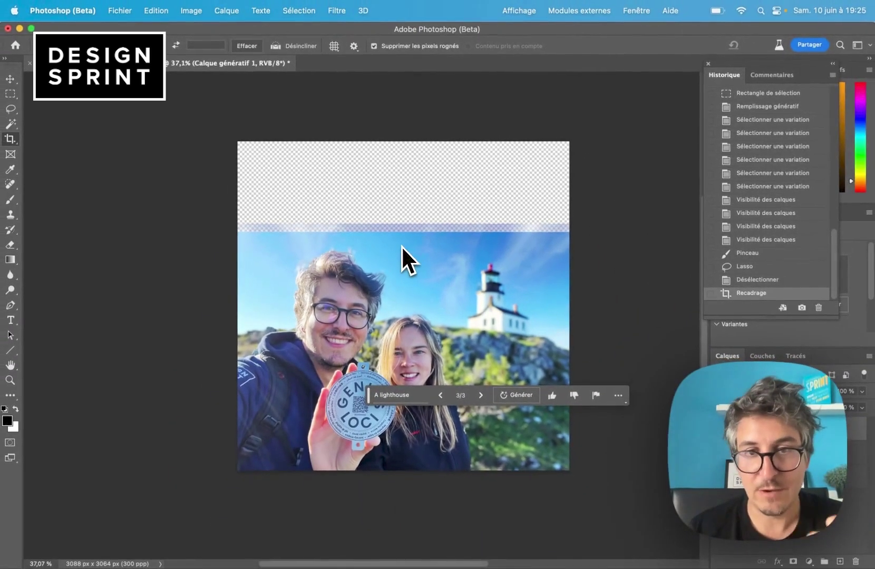
Select the empty top band and upper sky with a rectangular marquee
left_click(14, 98)
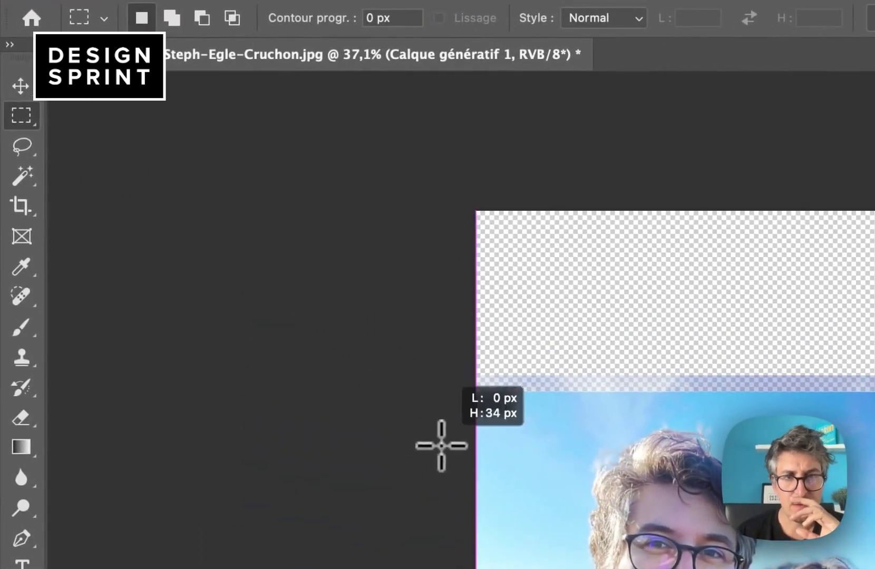
left_click_drag(442, 446, 655, 107)
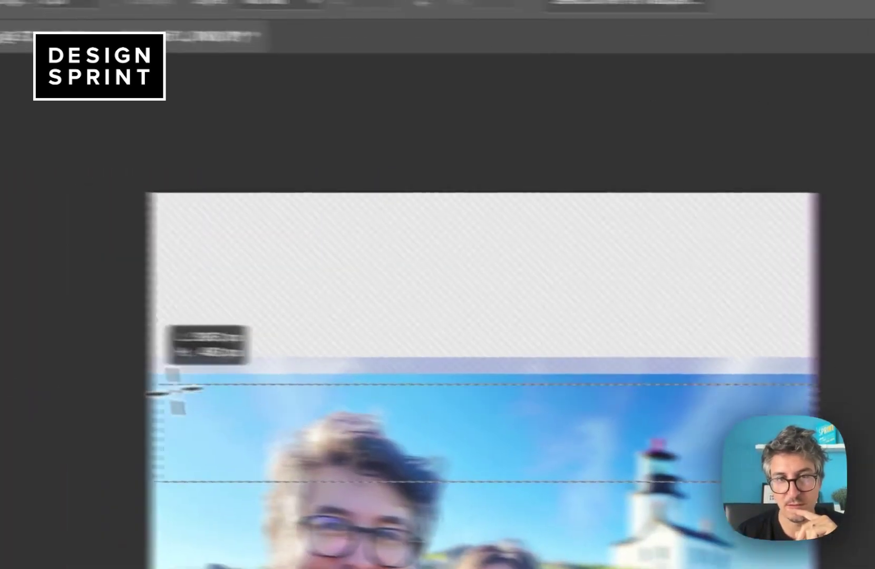
left_click_drag(603, 461, 10, 121)
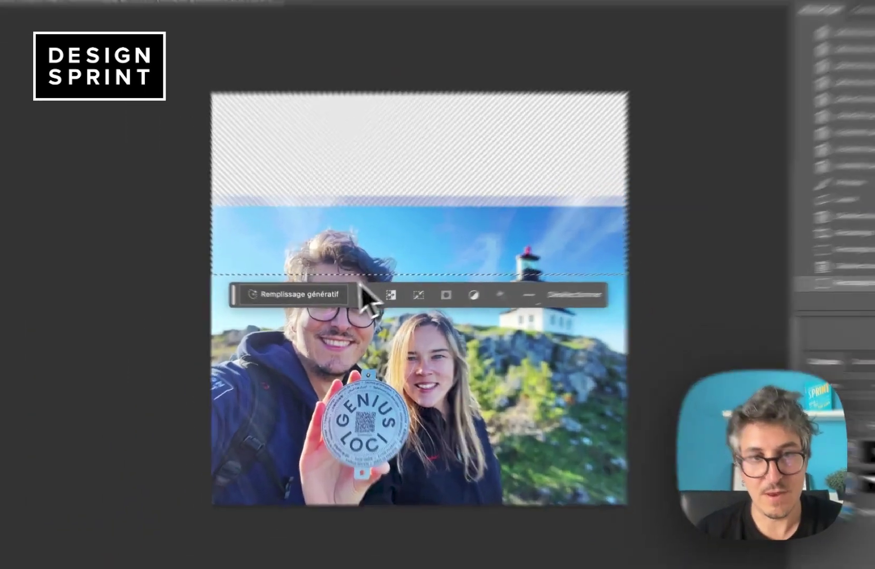
Generate sky and clouds in the top band from the prompt 'add sky', keeping variation 2/3
left_click(311, 302)
type("add sky")
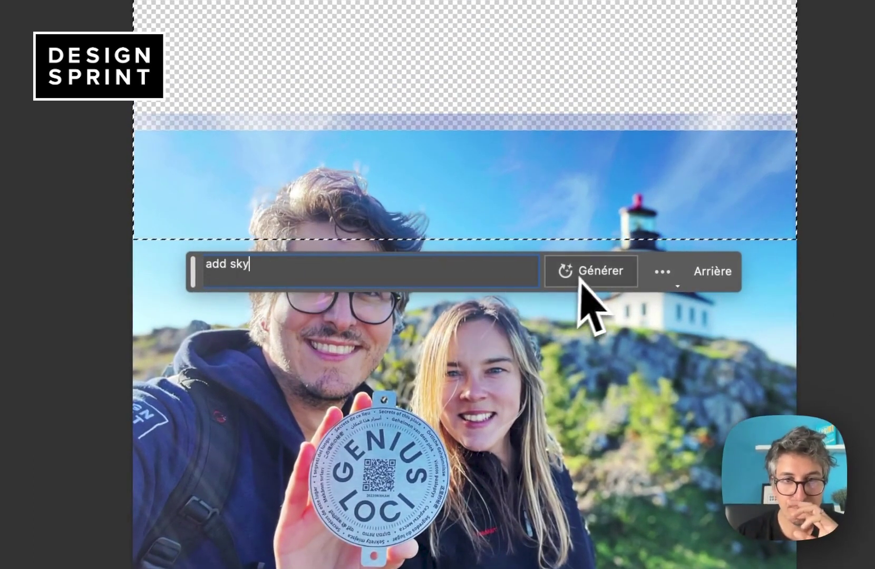
left_click(581, 264)
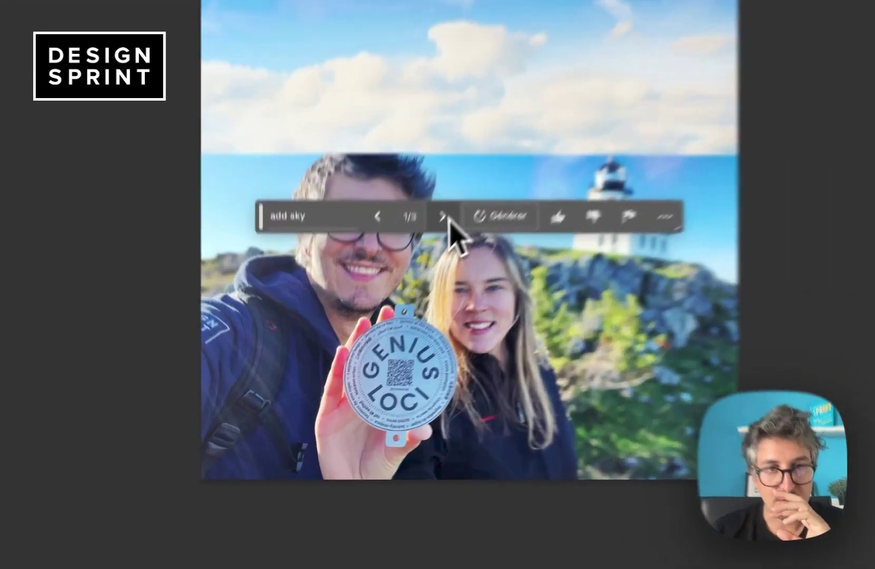
left_click(387, 307)
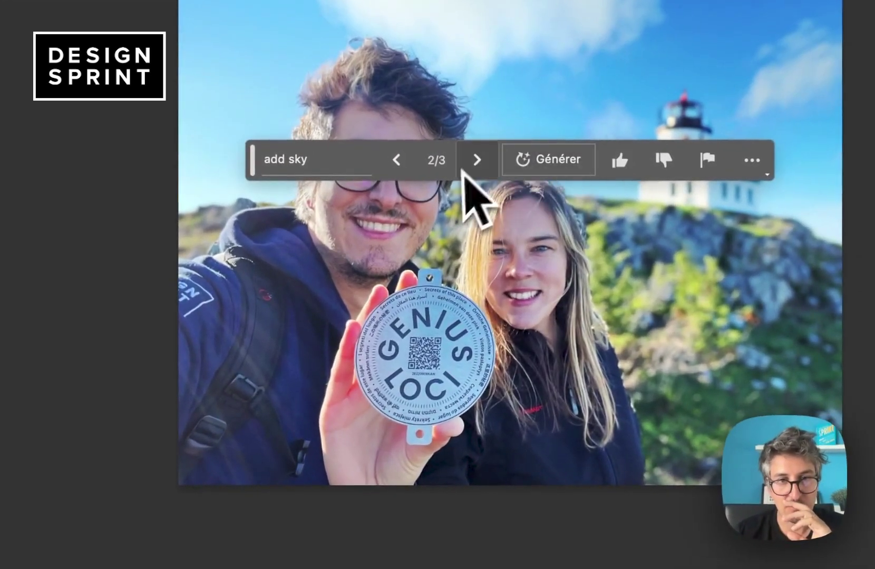
left_click(477, 160)
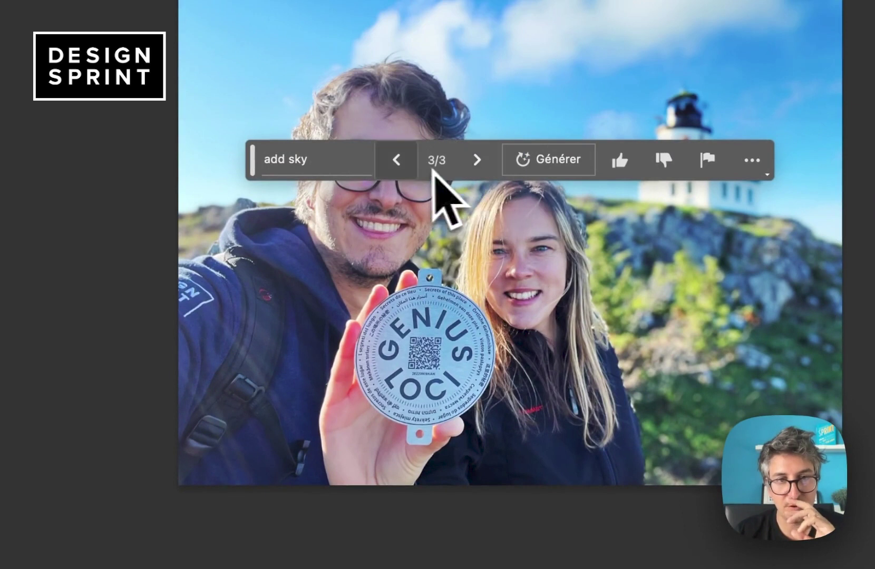
left_click(400, 165)
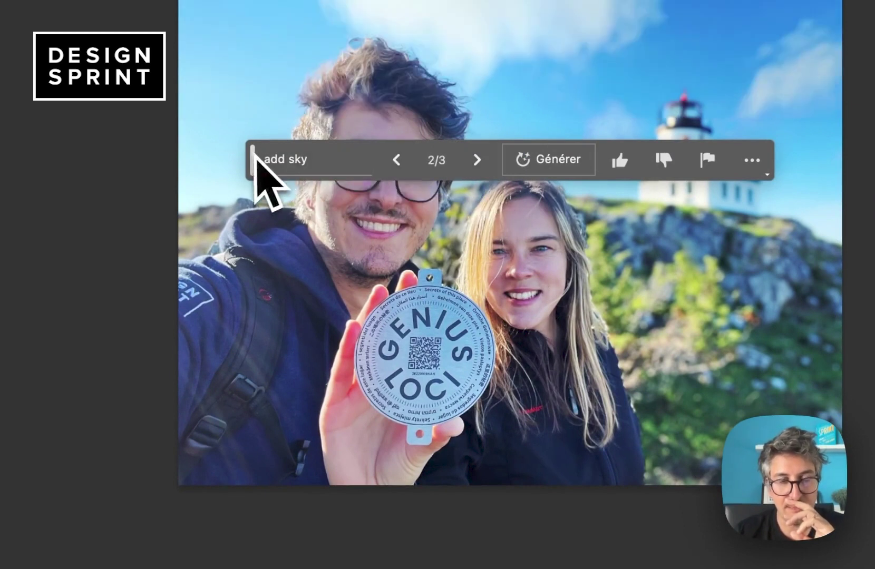
left_click_drag(253, 159, 268, 446)
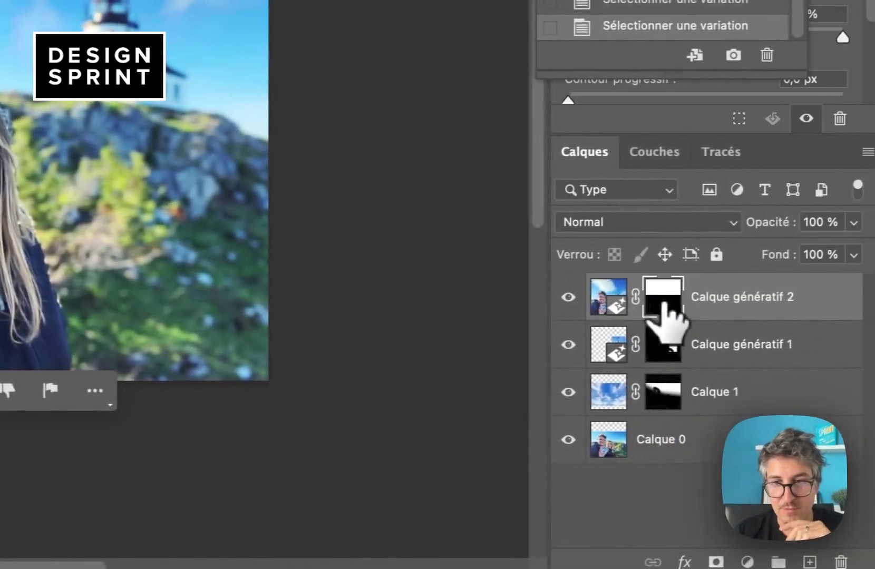
Paint black on the Calque génératif 2 mask over the man's hair to restore it
left_click(715, 295)
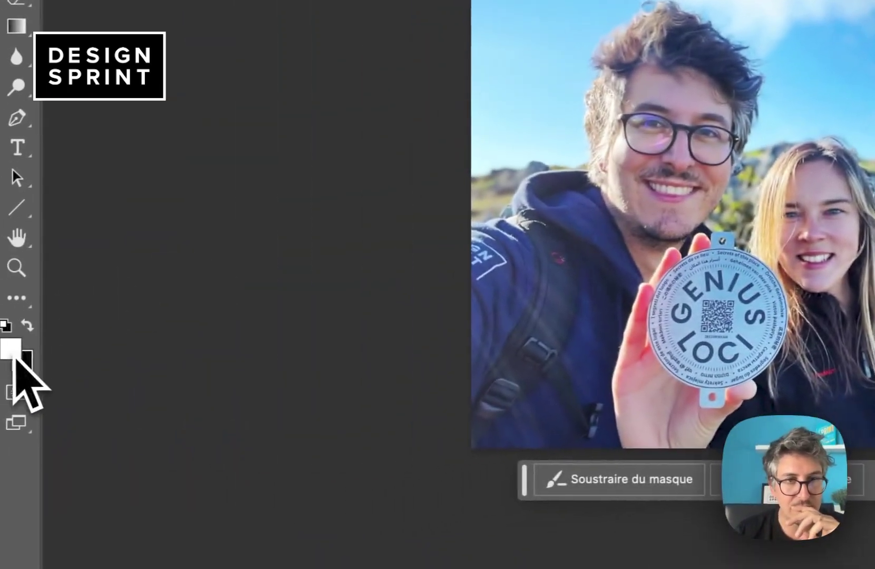
left_click(12, 352)
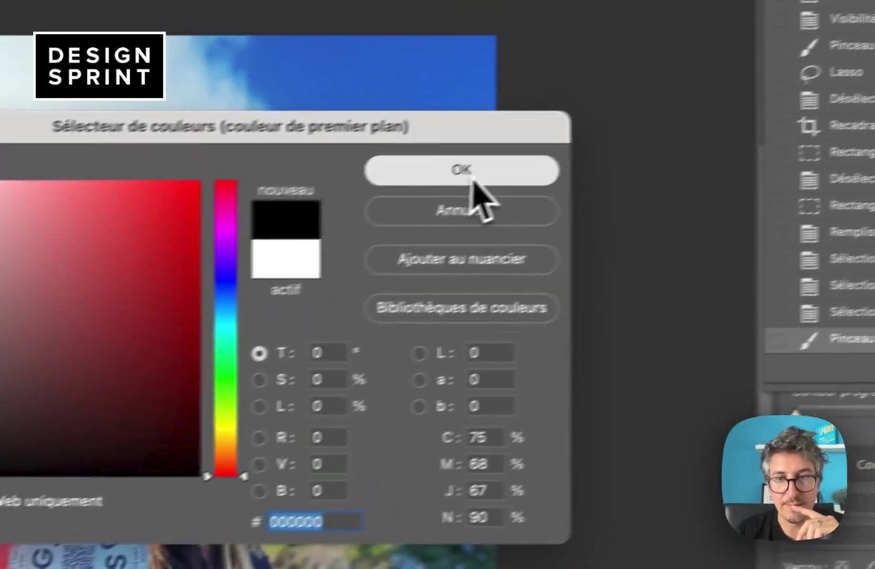
left_click(467, 175)
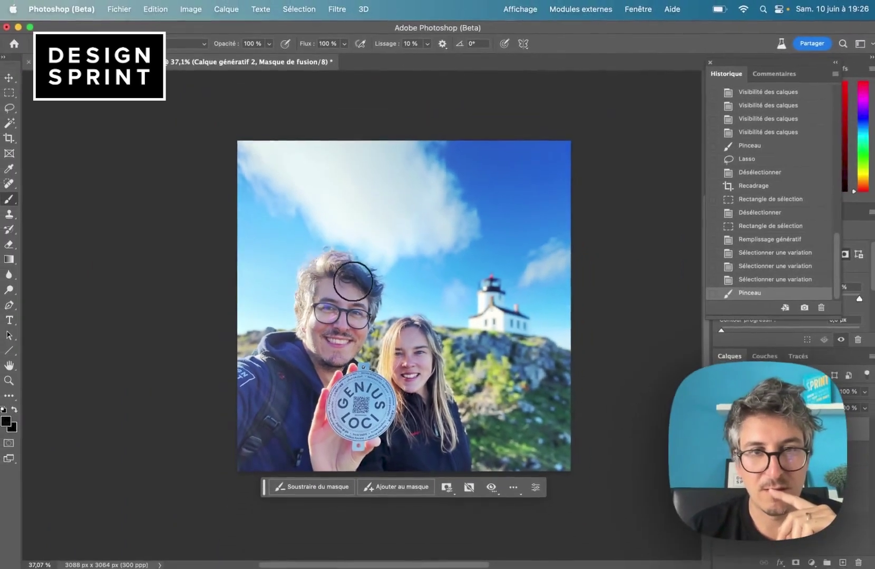
left_click_drag(353, 282, 369, 285)
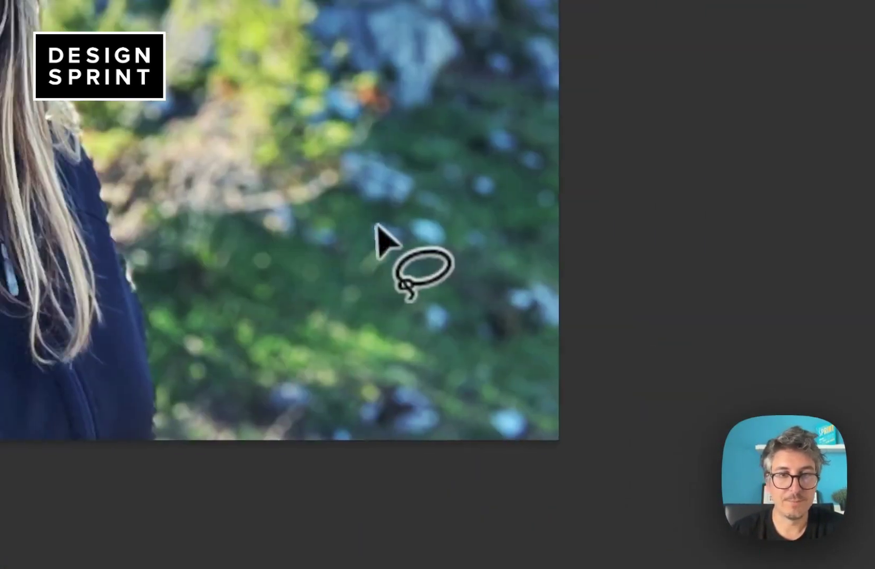
Lasso a grass patch on the hillside and generatively fill it with 'a shetland pony'
left_click_drag(409, 223, 253, 199)
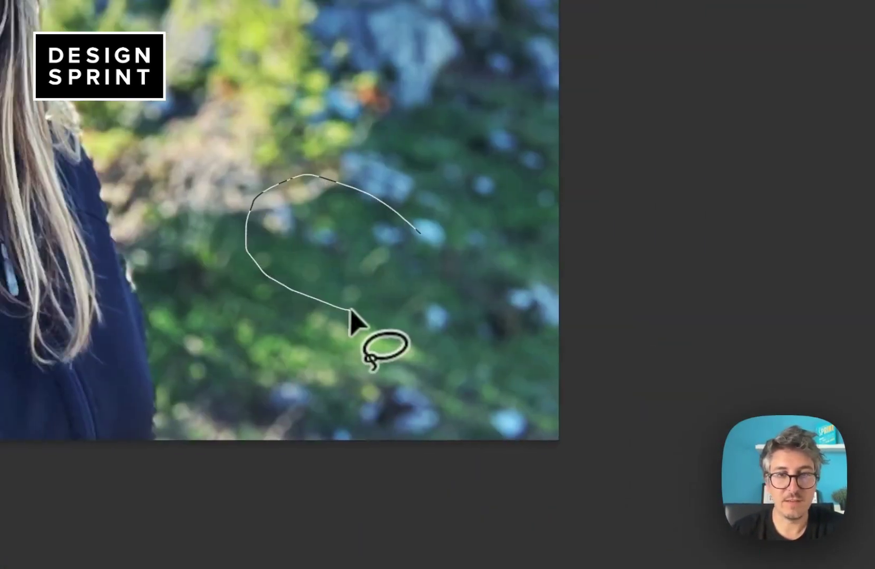
left_click_drag(416, 227, 420, 230)
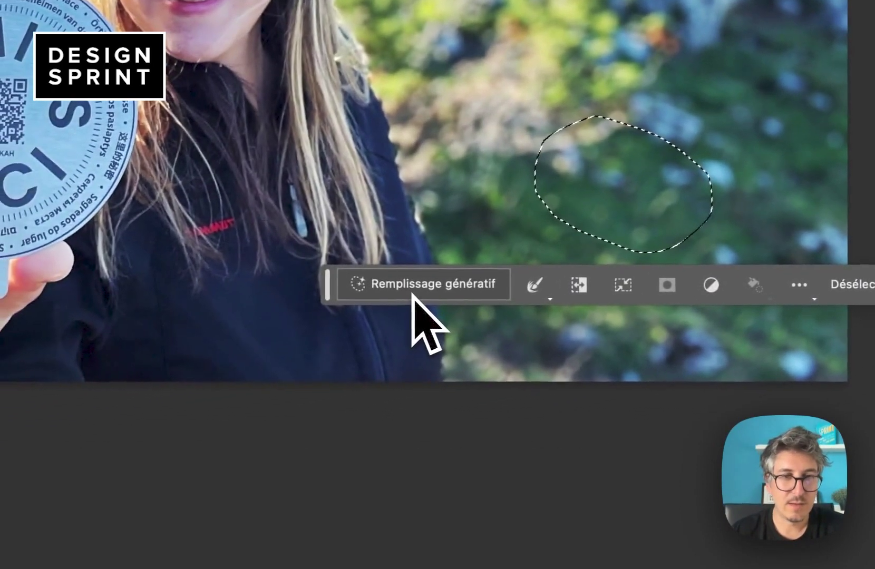
left_click(413, 296)
type("add a")
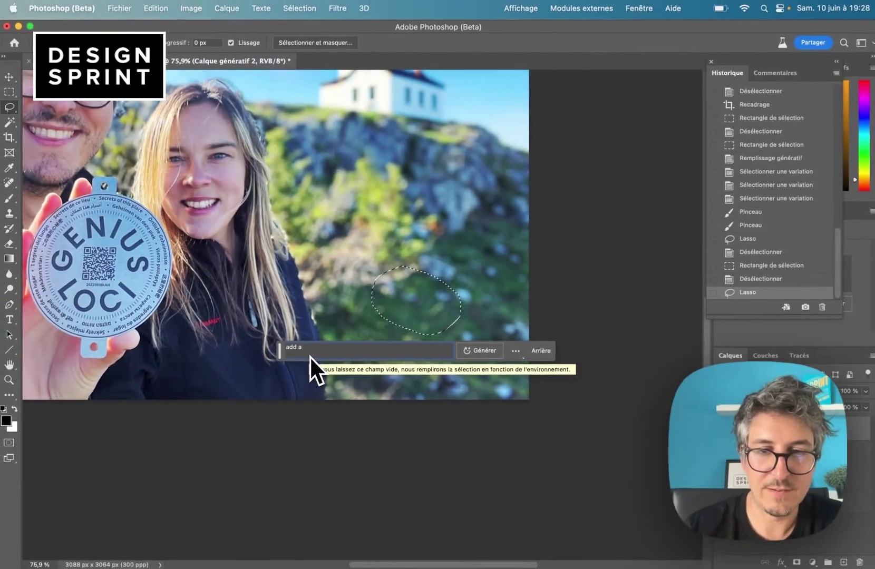
type("shet")
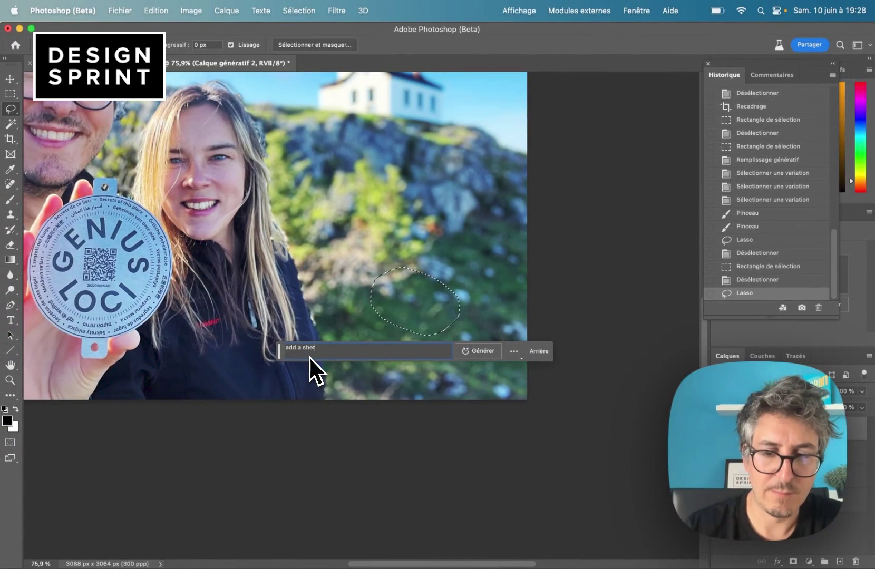
type("land pony")
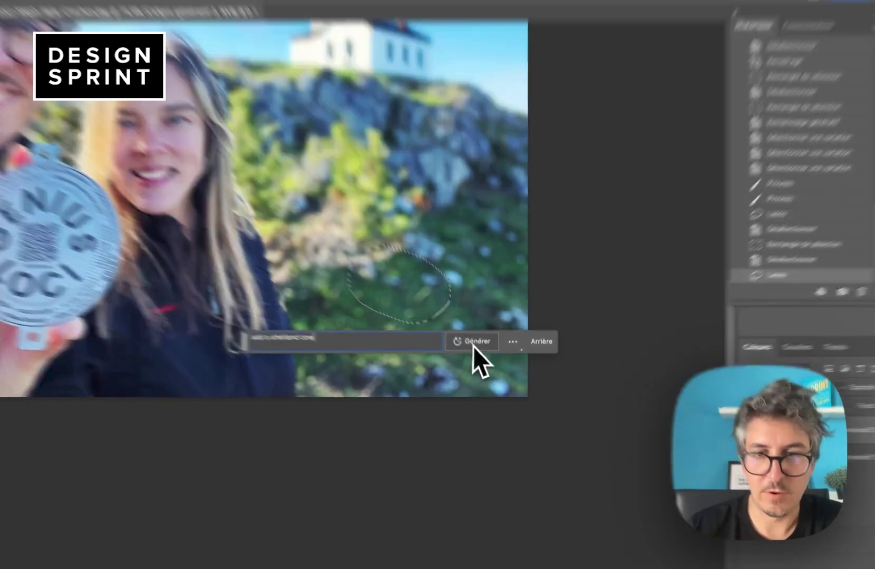
left_click(473, 347)
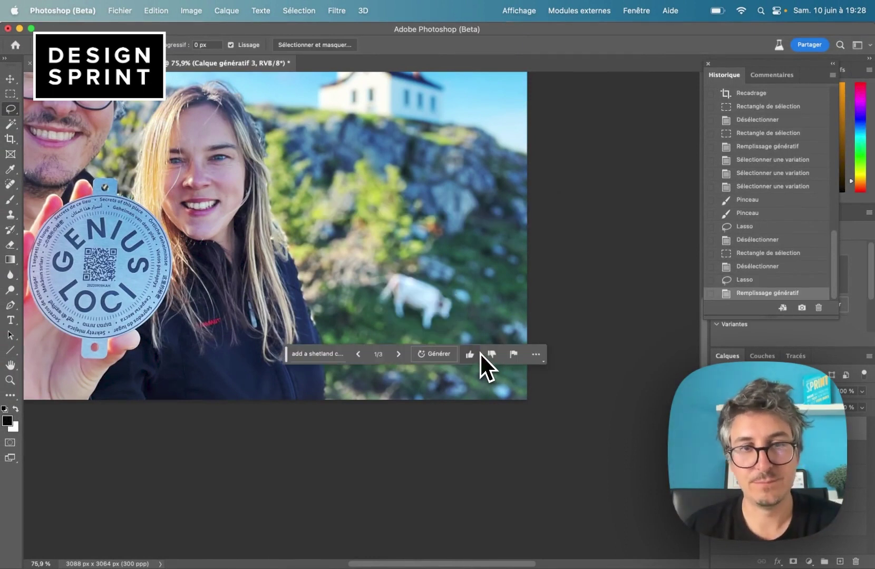
Compare the generated animal variations and keep the standing white cow, variation 3/3
scroll(480, 353, "down", 1)
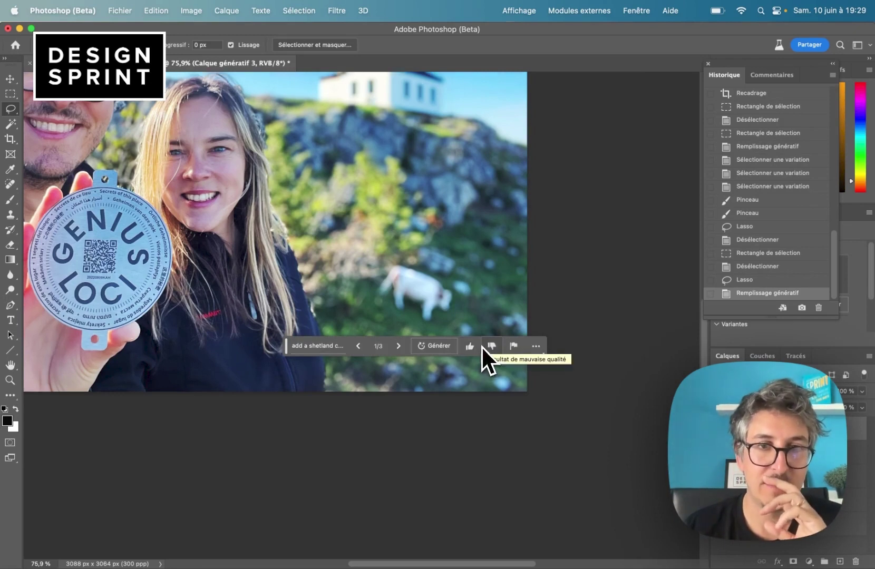
scroll(458, 259, "down", 2)
scroll(454, 244, "down", 2)
scroll(455, 244, "down", 2)
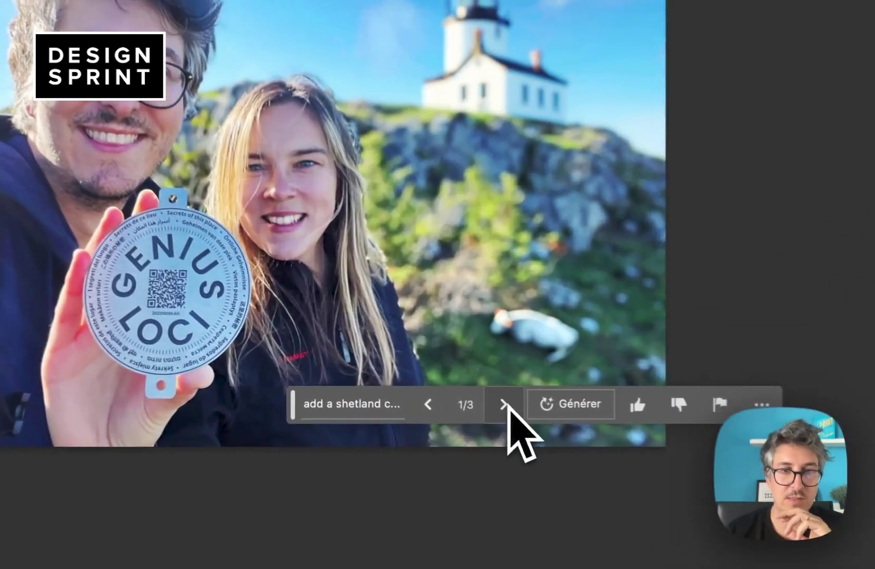
left_click(418, 386)
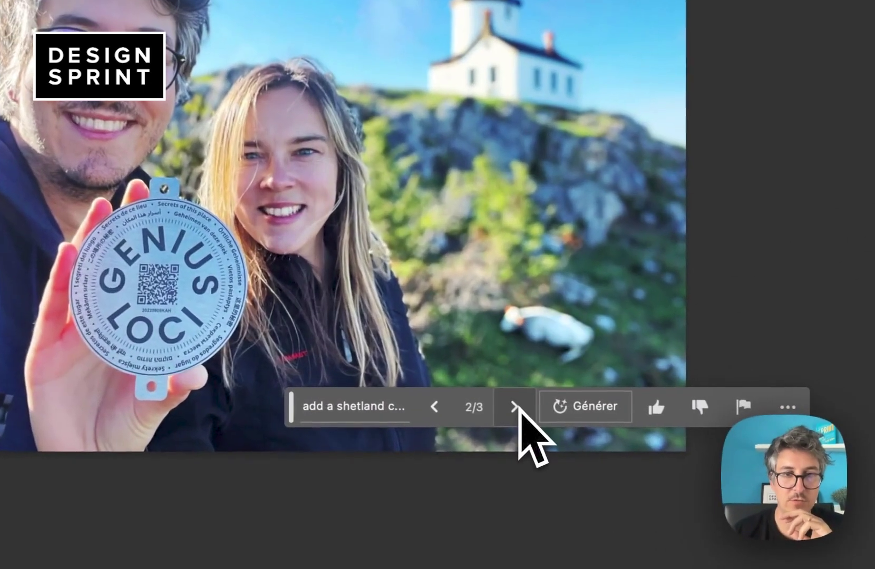
left_click(516, 407)
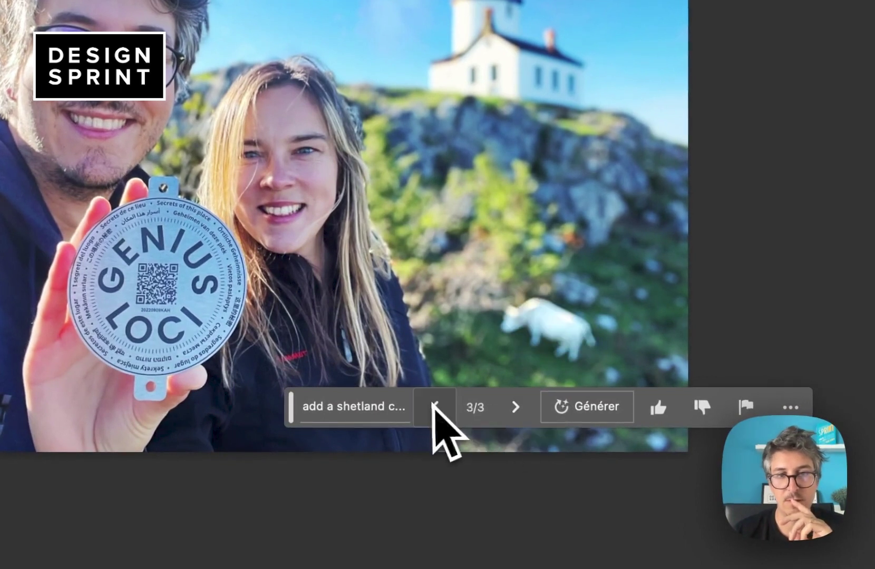
left_click(434, 405)
left_click(516, 407)
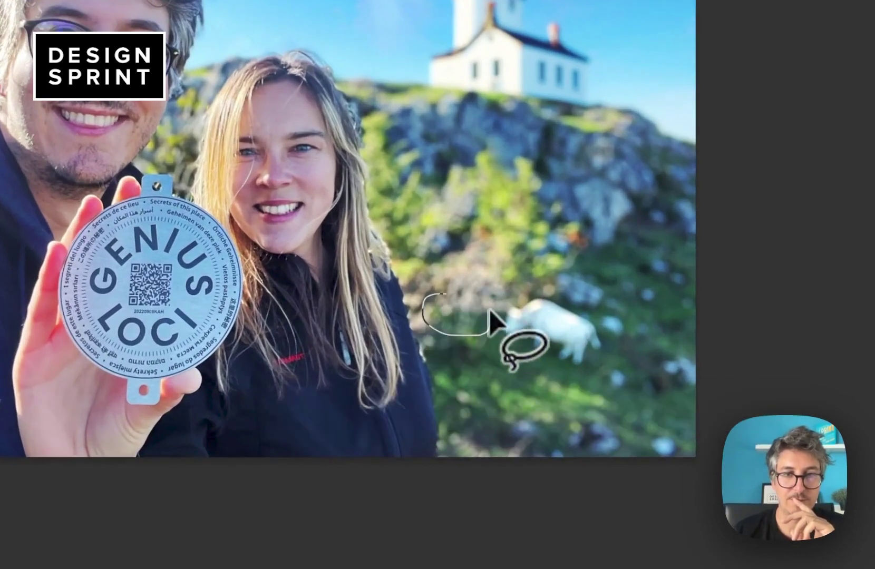
Lasso the hillside left of the cow and generate fill from 'add another cow'
left_click_drag(447, 296, 440, 302)
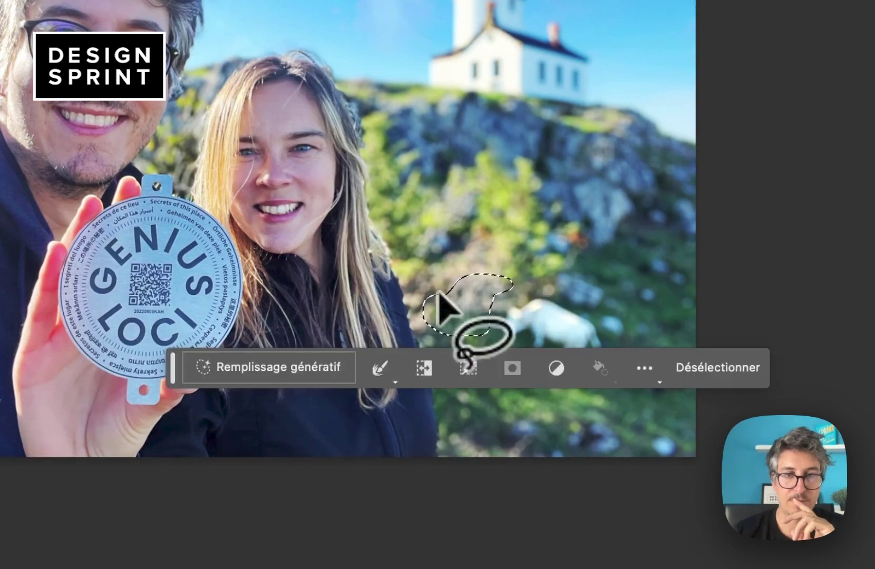
left_click(279, 368)
type("add another cow")
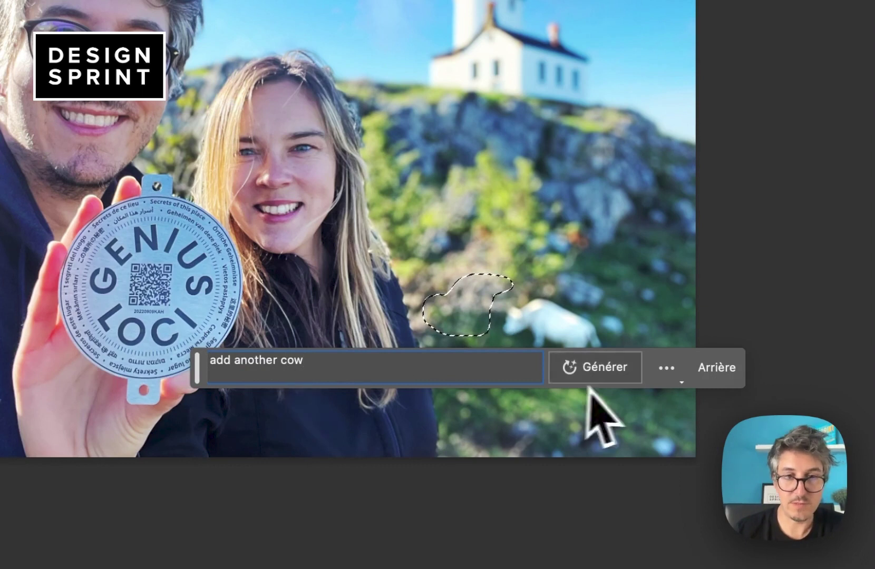
left_click(588, 372)
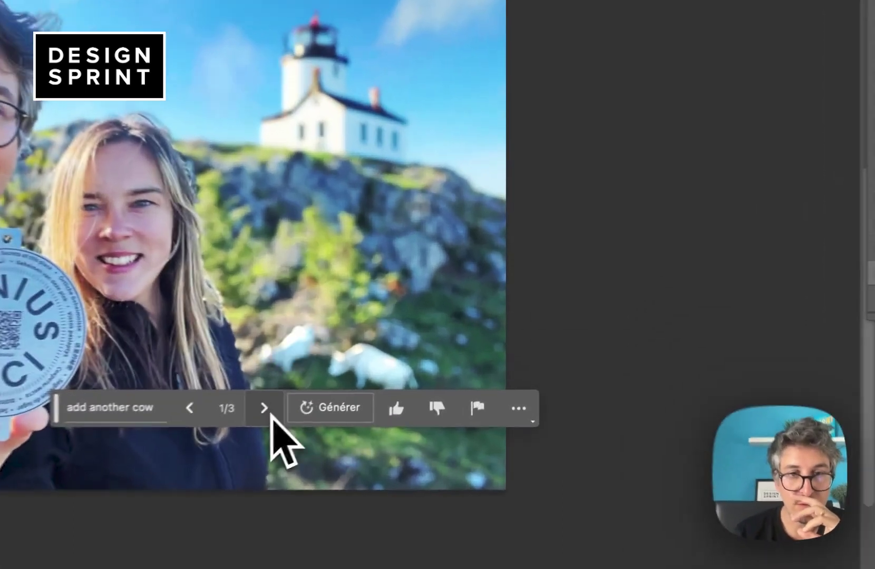
Browse the new cow variations and keep variation 2/3 showing two cows
left_click(379, 368)
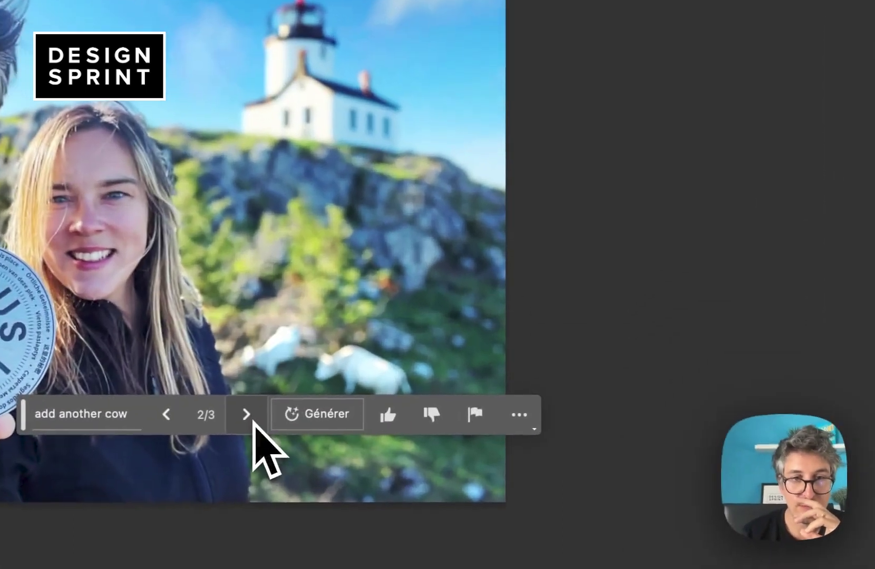
left_click(379, 368)
left_click(251, 422)
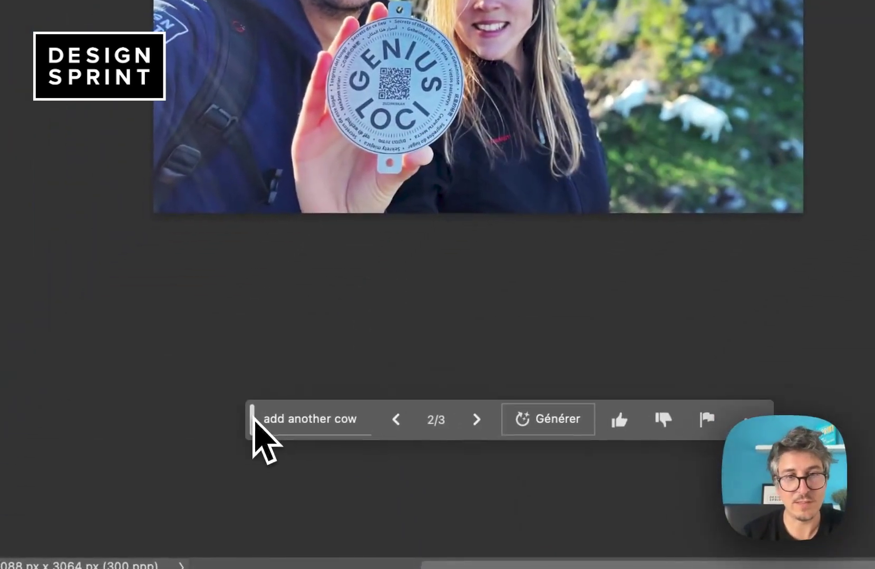
scroll(450, 352, "left", 5)
scroll(624, 213, "down", 2)
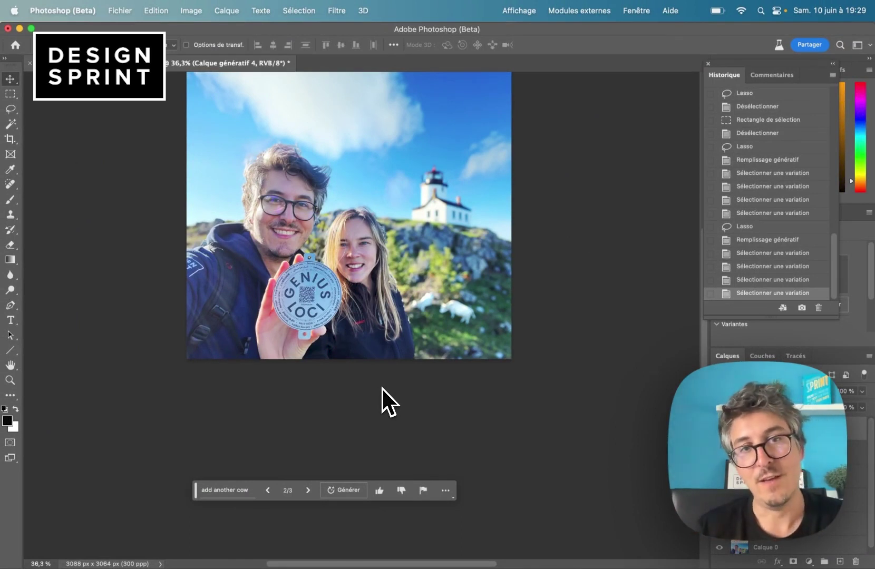
scroll(382, 389, "up", 2)
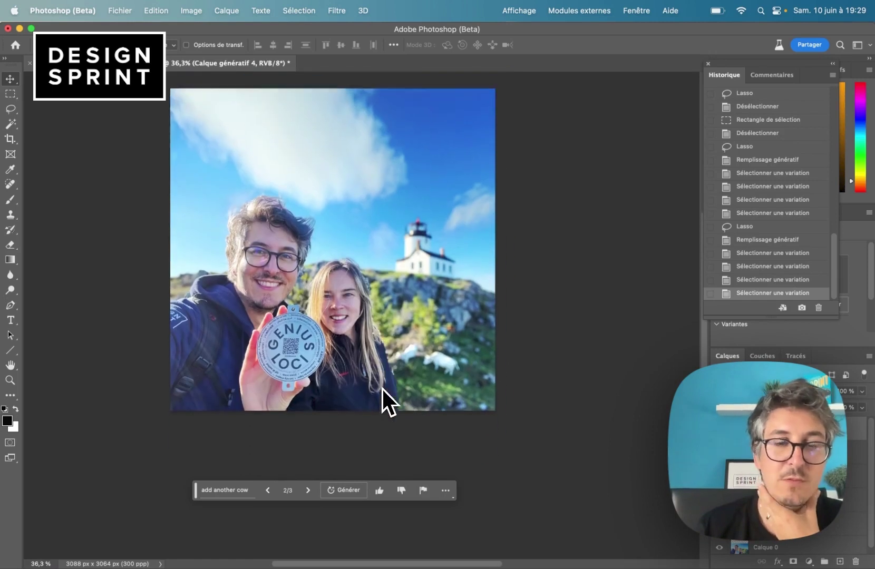
scroll(382, 389, "down", 2)
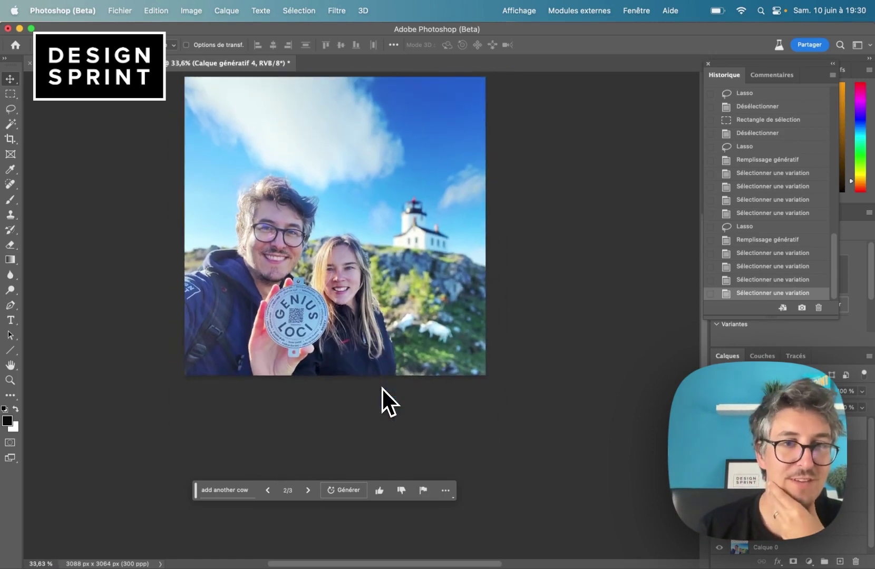
Crop-extend the canvas downward to 3088 × 4716 px, leaving a transparent band below
scroll(382, 388, "right", 1)
scroll(383, 389, "down", 3)
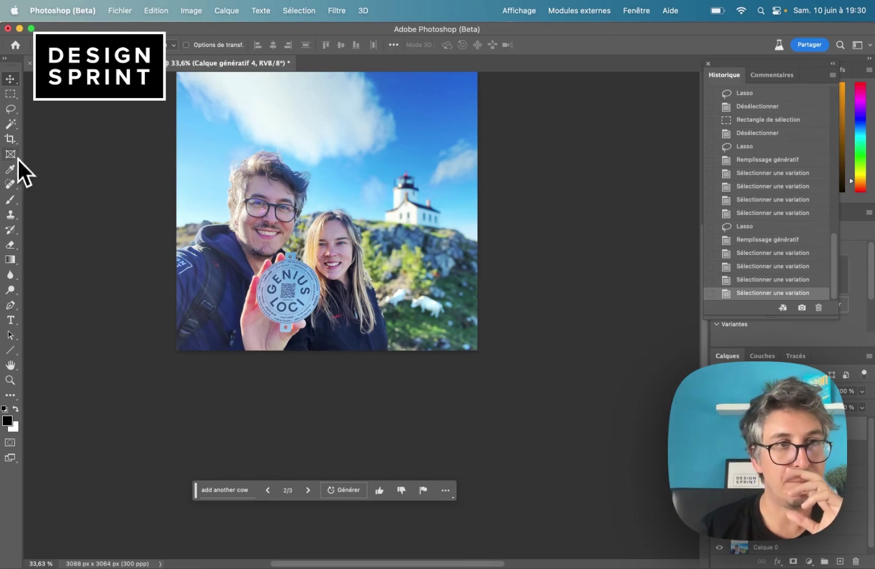
left_click(10, 139)
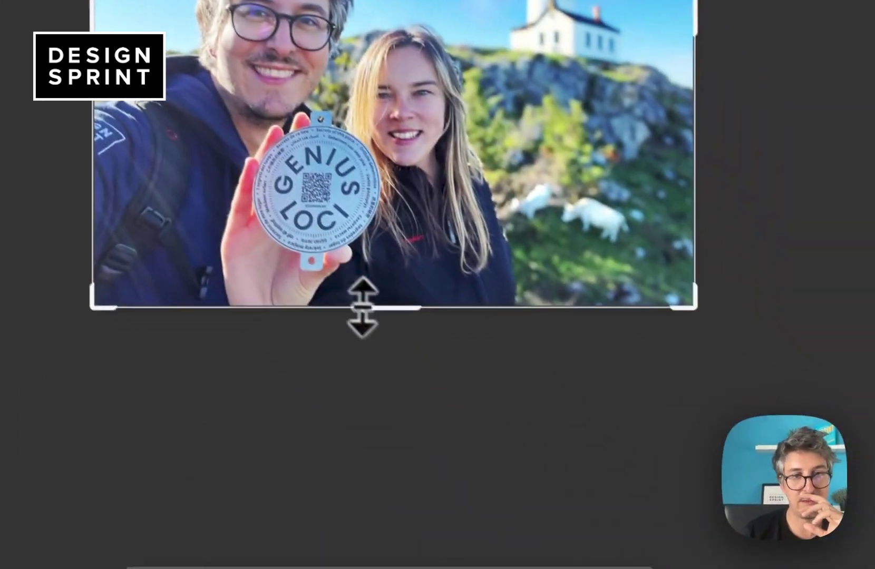
left_click_drag(327, 351, 325, 452)
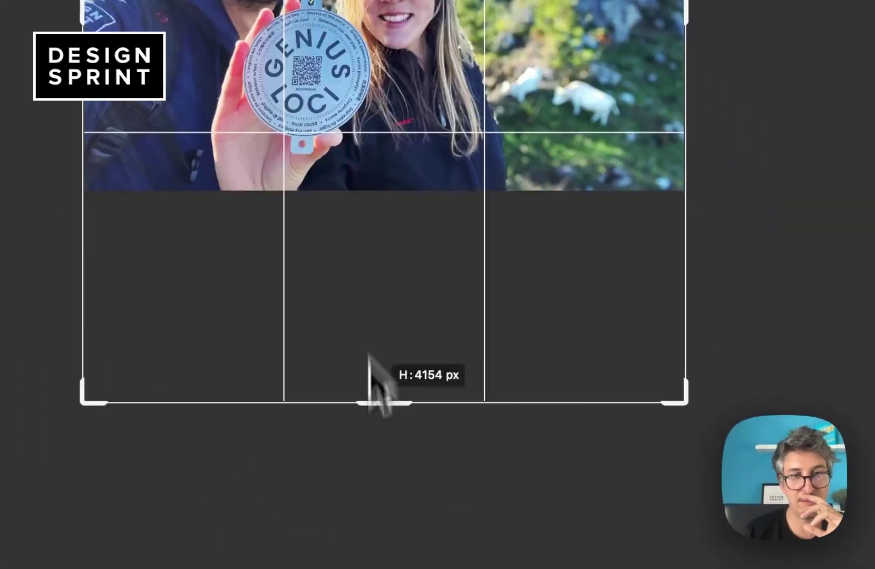
left_click_drag(369, 377, 371, 463)
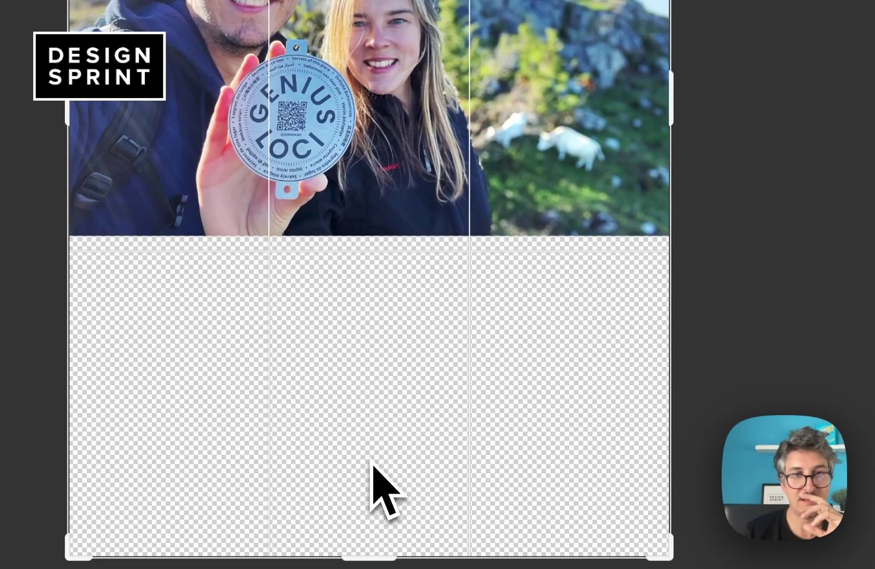
key("Return")
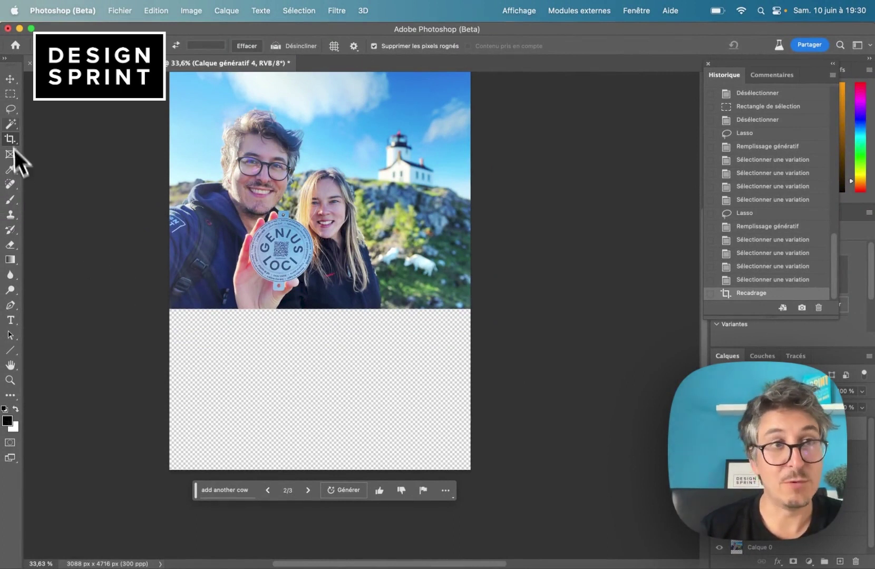
Marquee-select from mid-photo through the empty band and run generative fill there
left_click(10, 94)
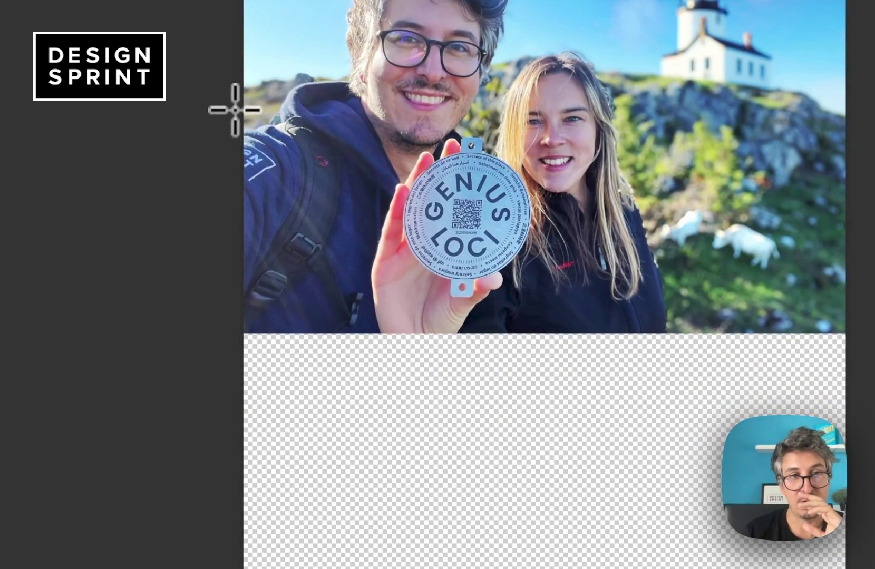
left_click_drag(234, 110, 612, 448)
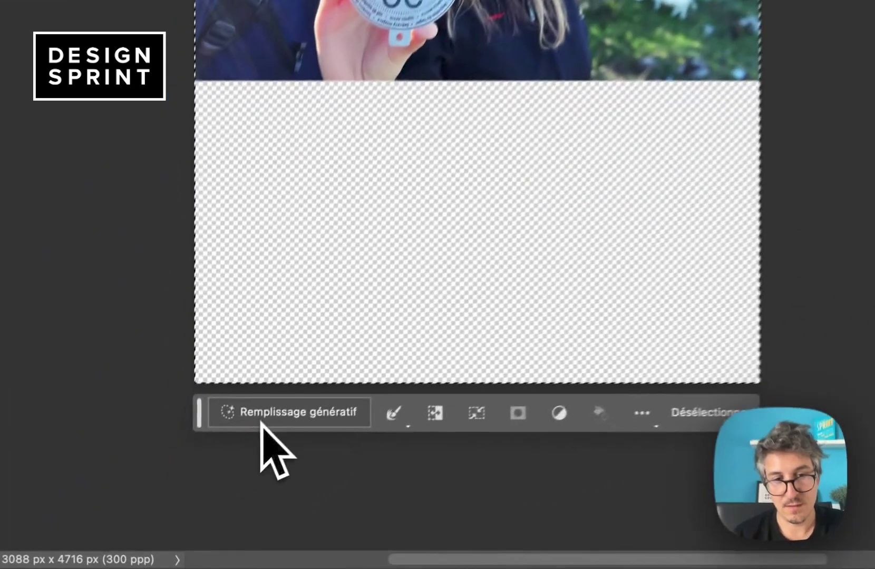
left_click(205, 491)
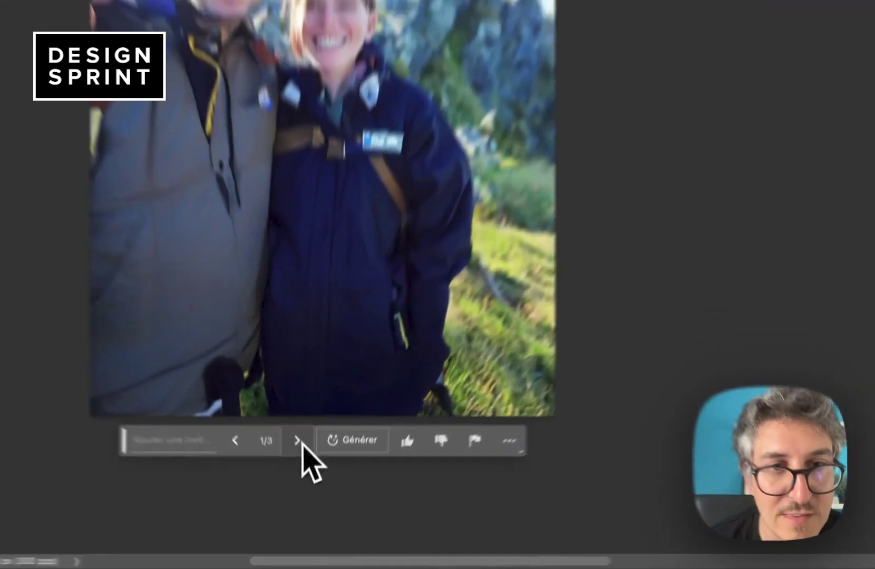
Cycle through the generated lower-body variations of Calque génératif 5
left_click(304, 486)
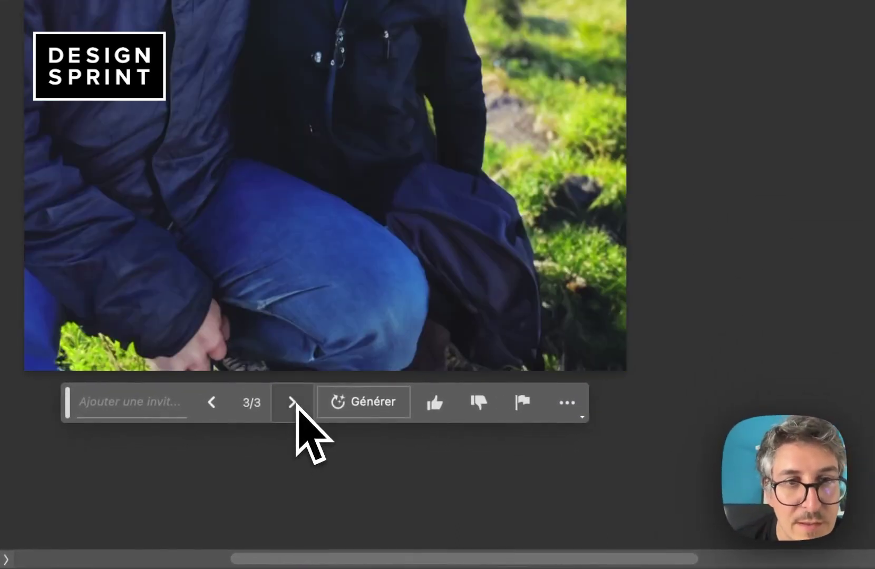
left_click(296, 404)
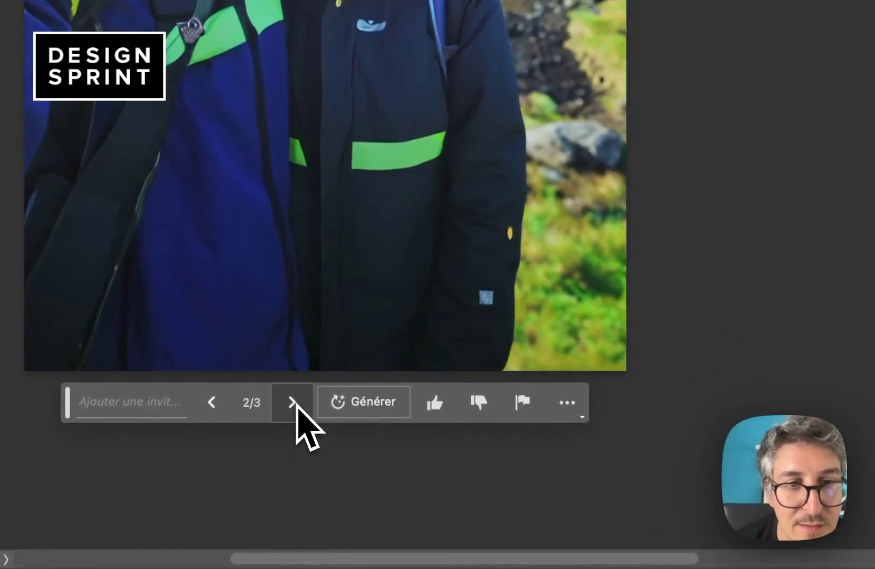
left_click(296, 404)
left_click(296, 404)
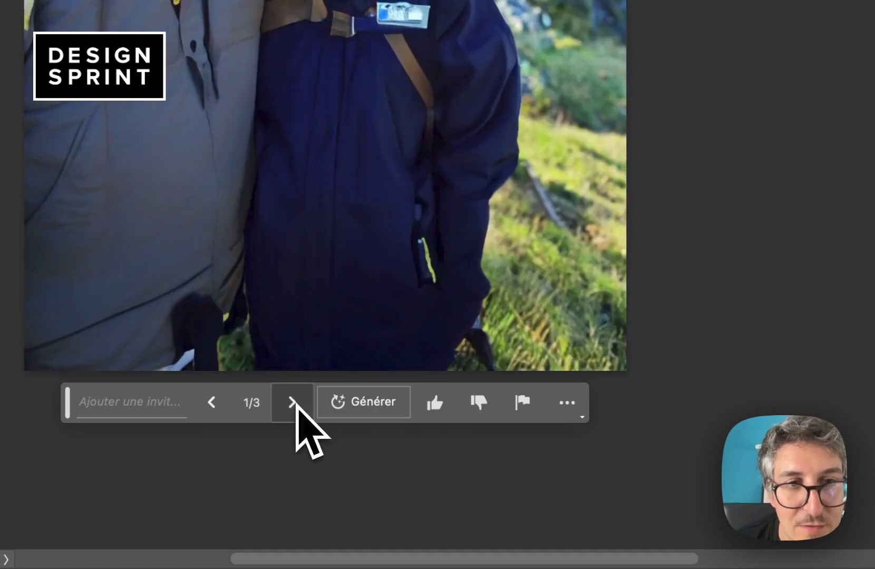
left_click(296, 403)
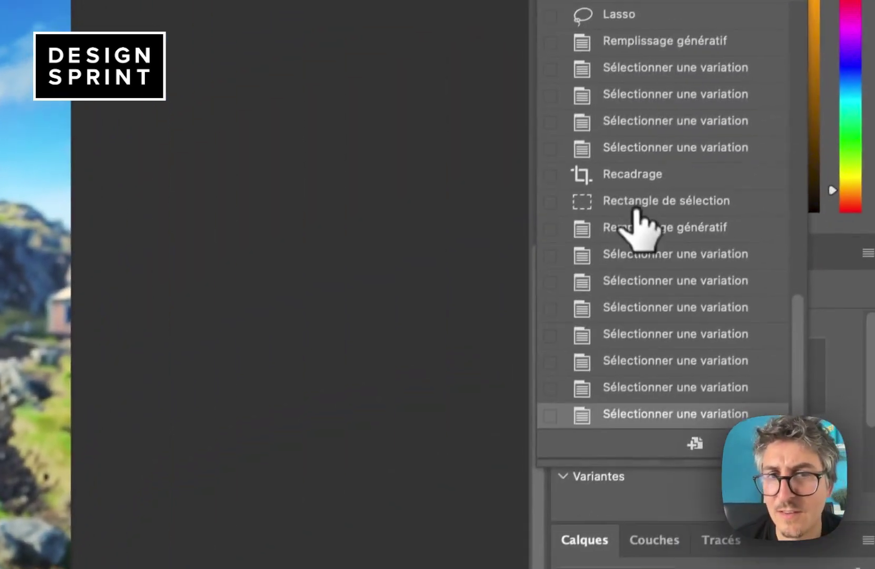
Revert the previous fill, reselect the empty bottom area, and generate without a prompt
left_click(637, 205)
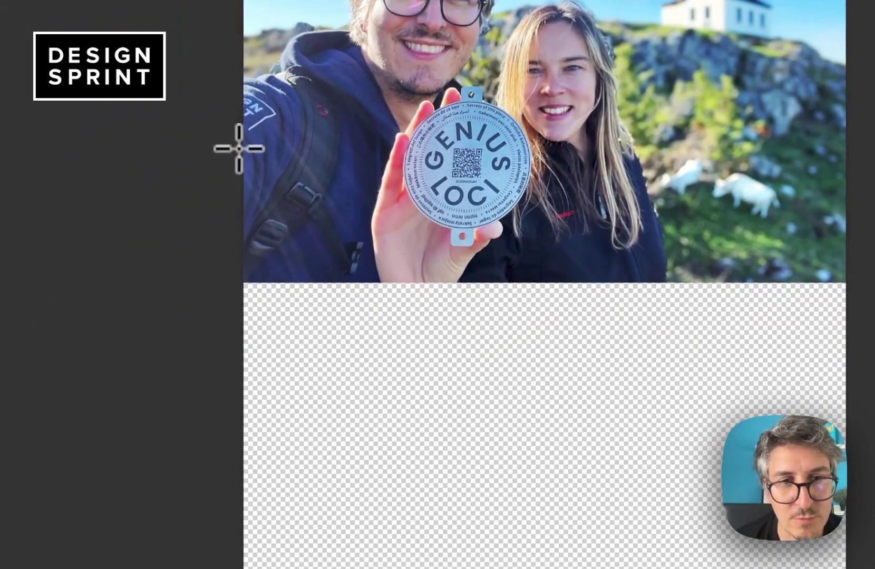
left_click_drag(238, 149, 596, 269)
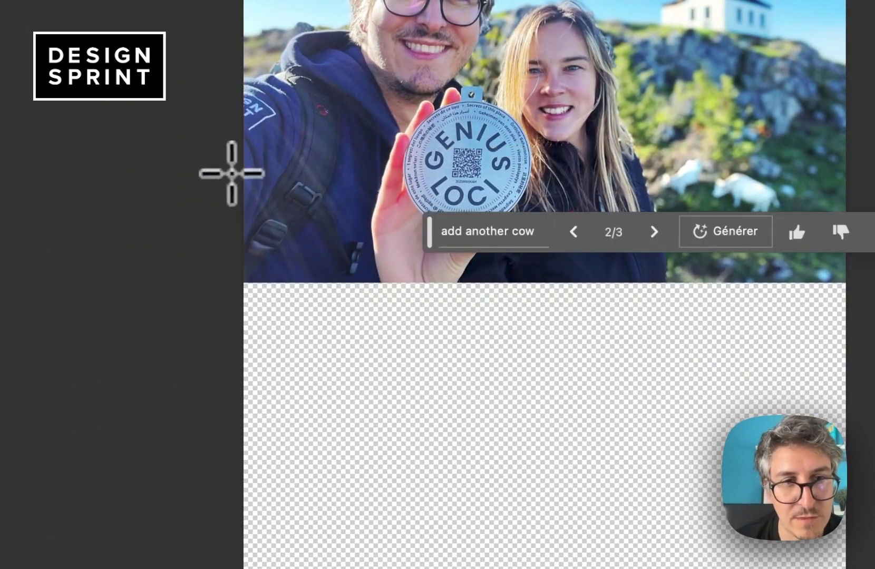
left_click_drag(239, 172, 379, 432)
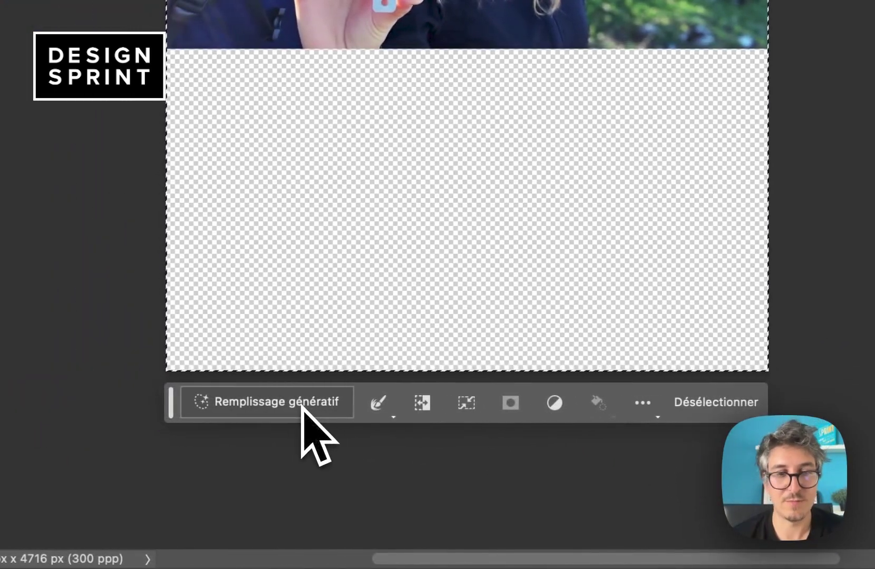
left_click(302, 406)
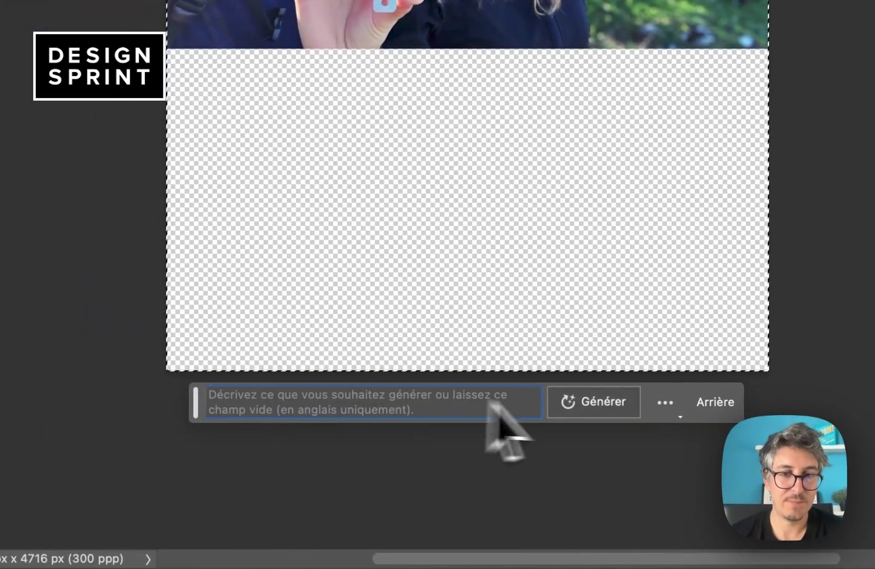
left_click(574, 412)
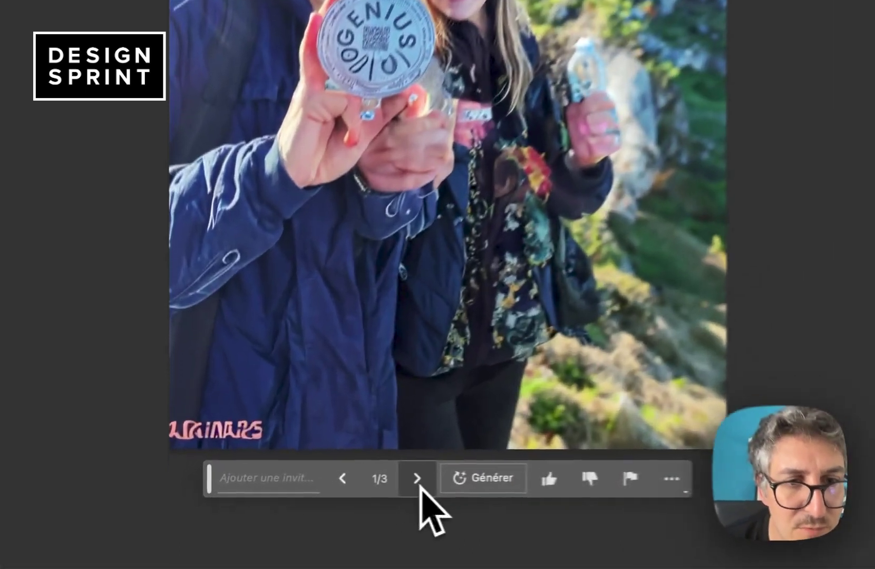
Keep variation 2/3 of the lower bodies, with the woman in jeans
left_click(304, 486)
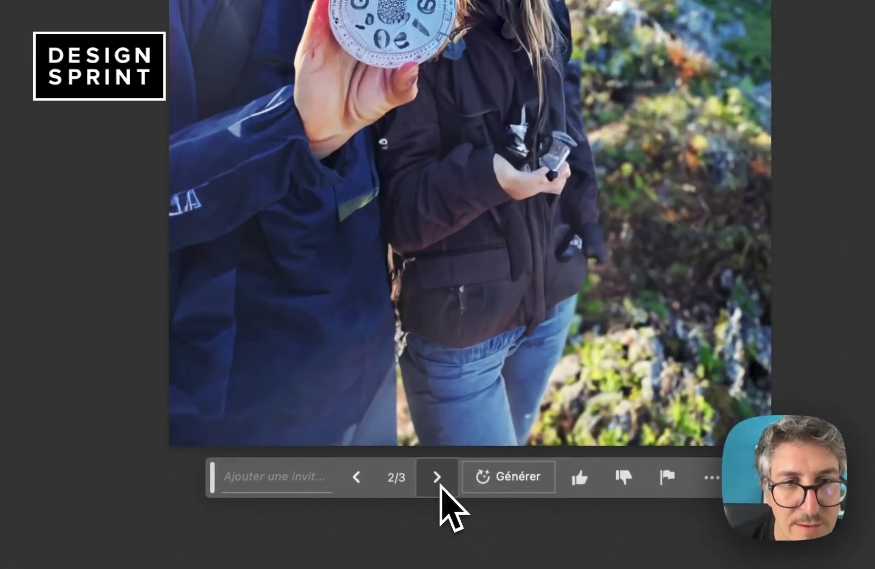
left_click(437, 477)
left_click(365, 481)
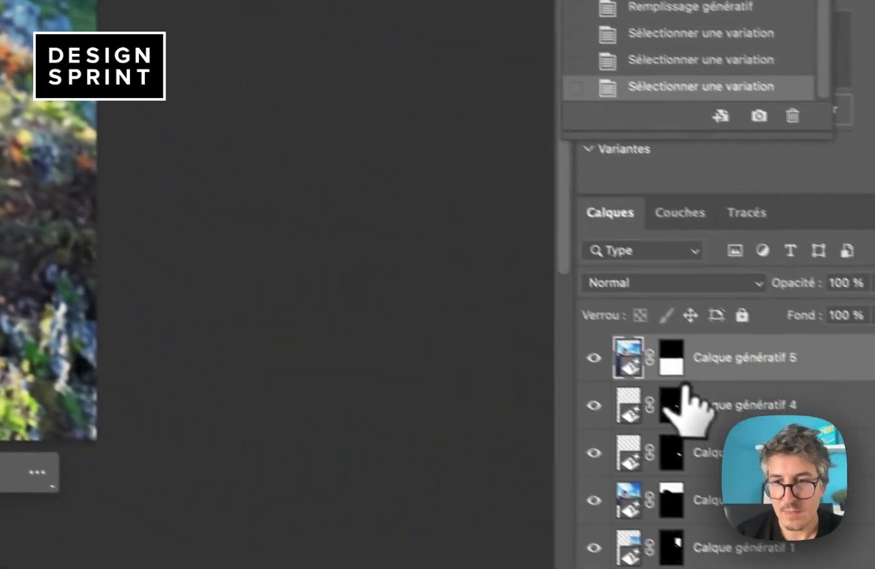
Compare Calque génératif 5 and try mask brush strokes, undoing them afterwards
left_click(563, 339)
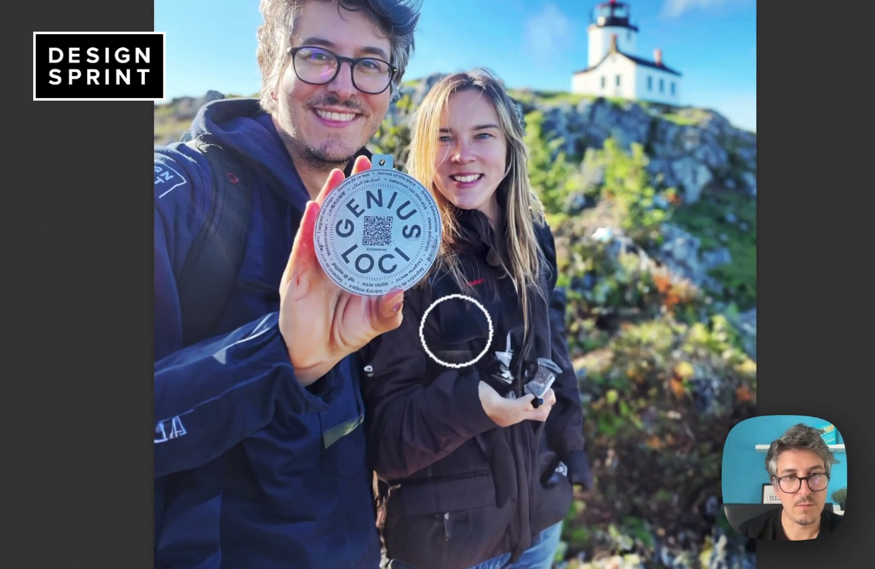
left_click_drag(456, 330, 452, 349)
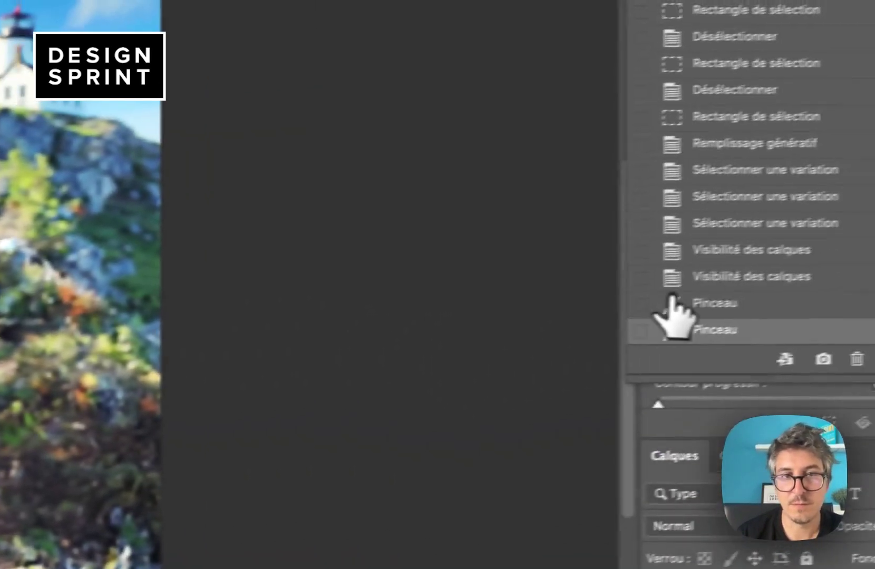
left_click(610, 307)
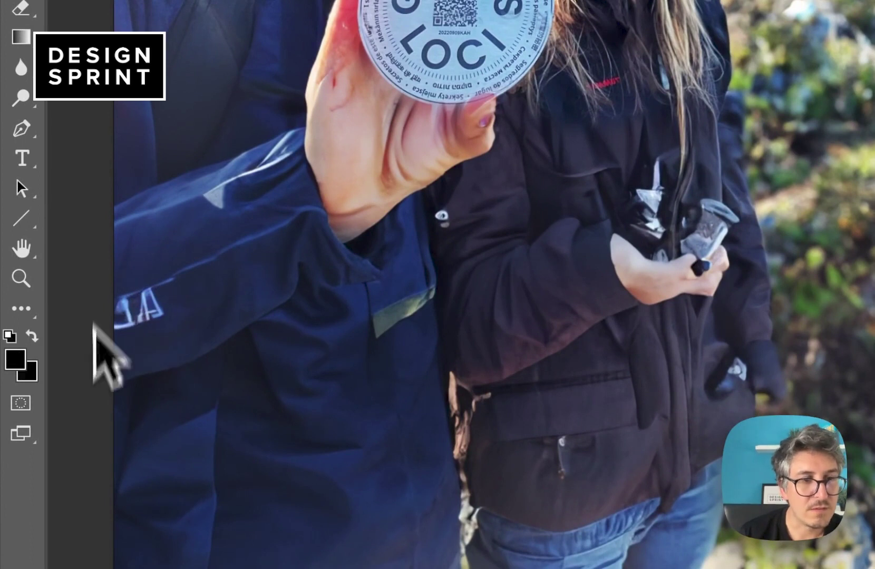
scroll(102, 390, "up", 3)
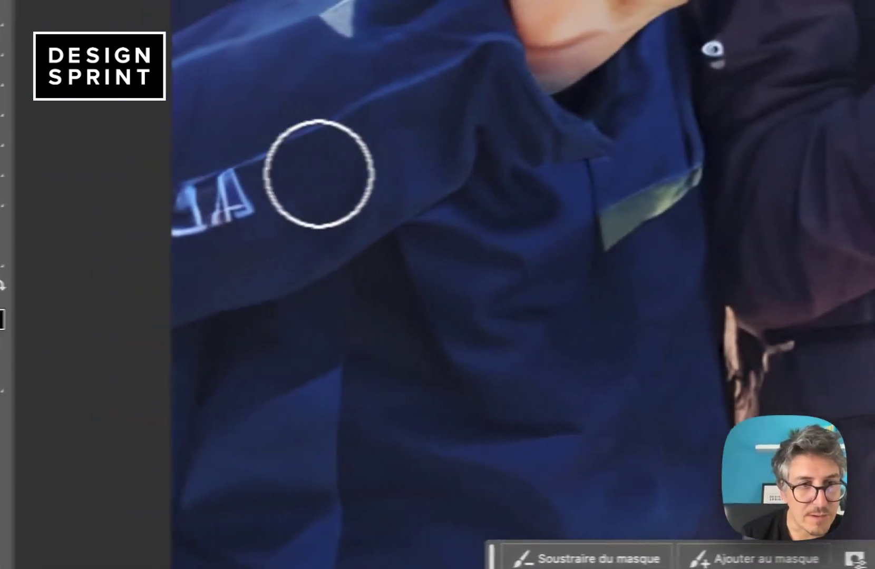
mouse_move(317, 171)
left_mouse_down()
mouse_move(248, 180)
mouse_move(247, 232)
left_mouse_up()
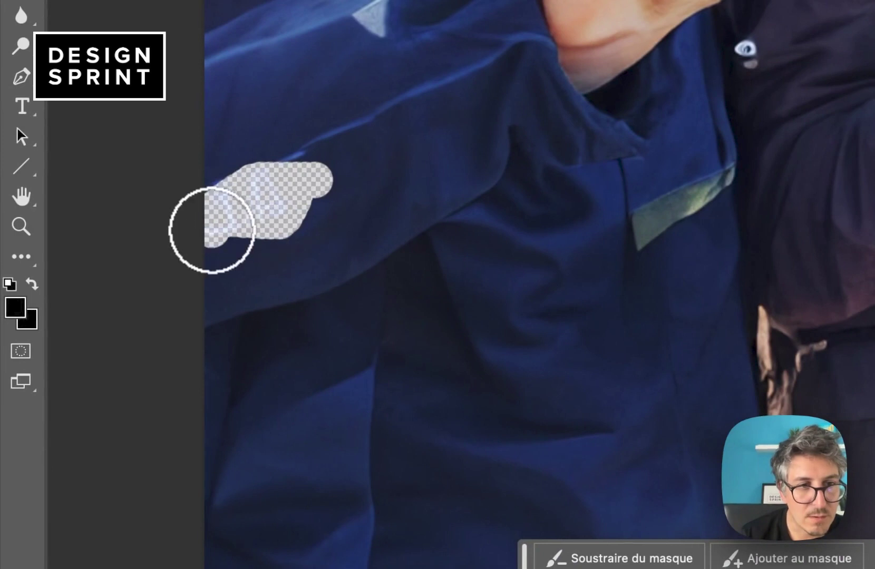
key("ctrl+minus")
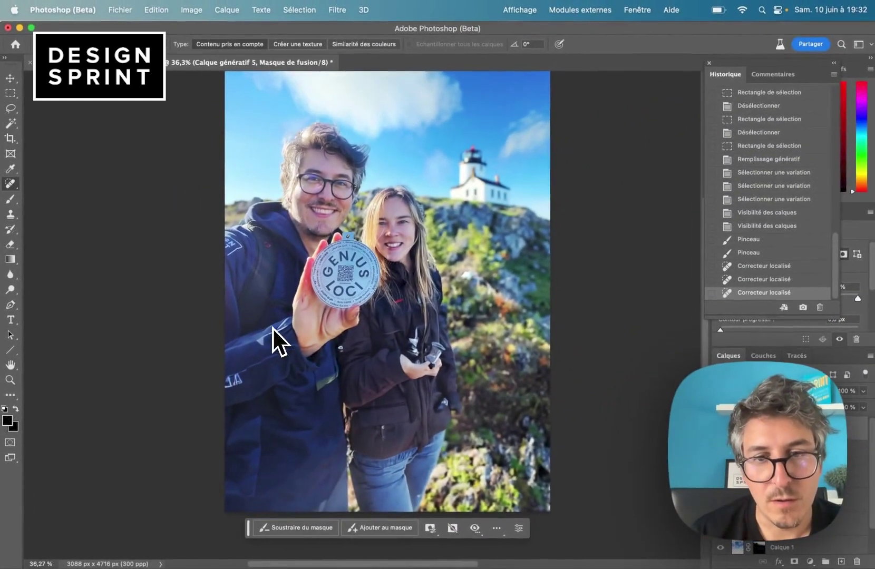
Zoom in and spot-heal away the pen sticking out of the woman's jacket pocket
key("ctrl+plus")
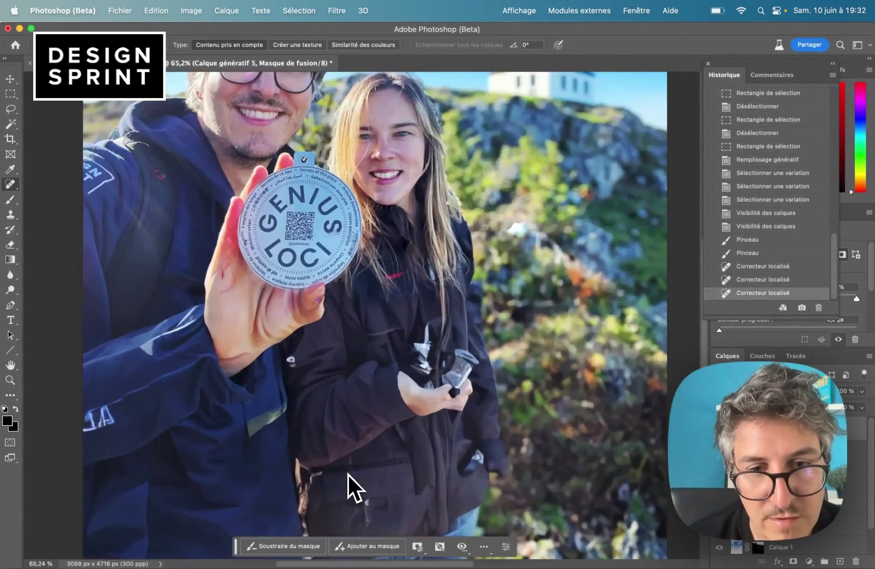
scroll(348, 475, "down", 3)
scroll(404, 454, "down", 5)
scroll(503, 237, "up", 2)
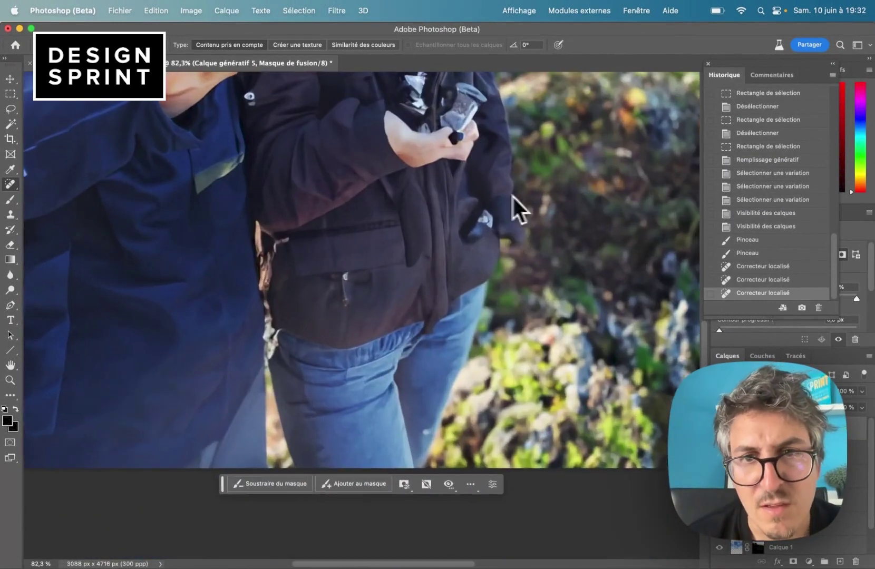
scroll(475, 240, "up", 3)
scroll(472, 241, "up", 2)
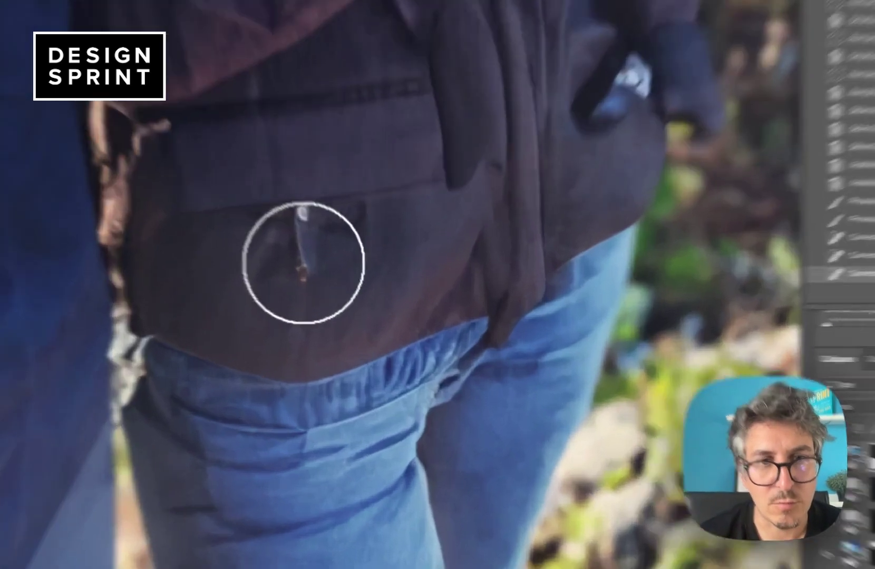
left_click_drag(335, 290, 335, 251)
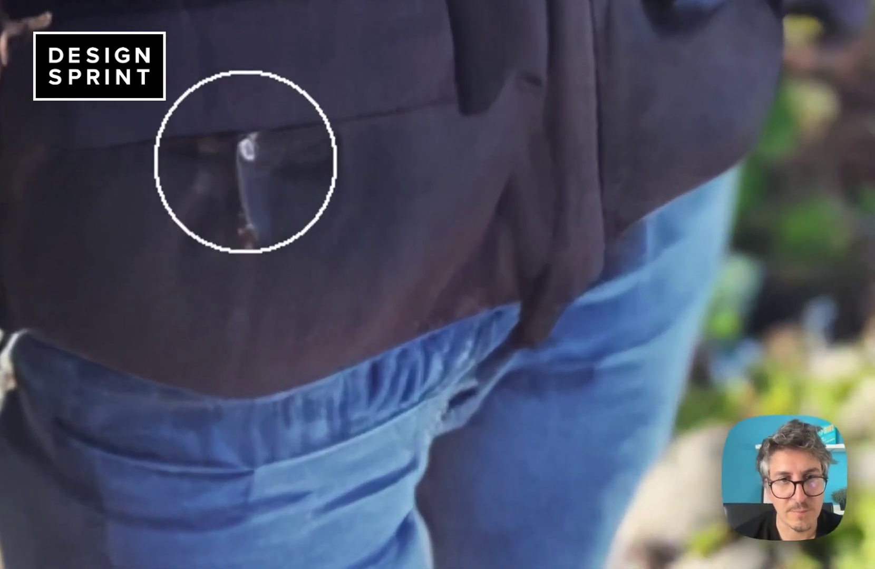
left_click(270, 234)
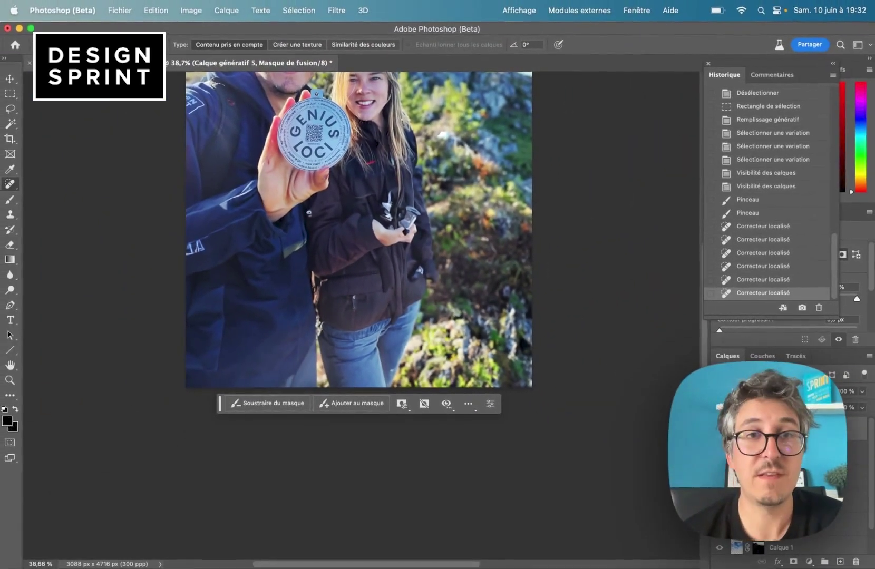
Duplicate Calque génératif 5 as Calque génératif 5 copie
right_click(764, 431)
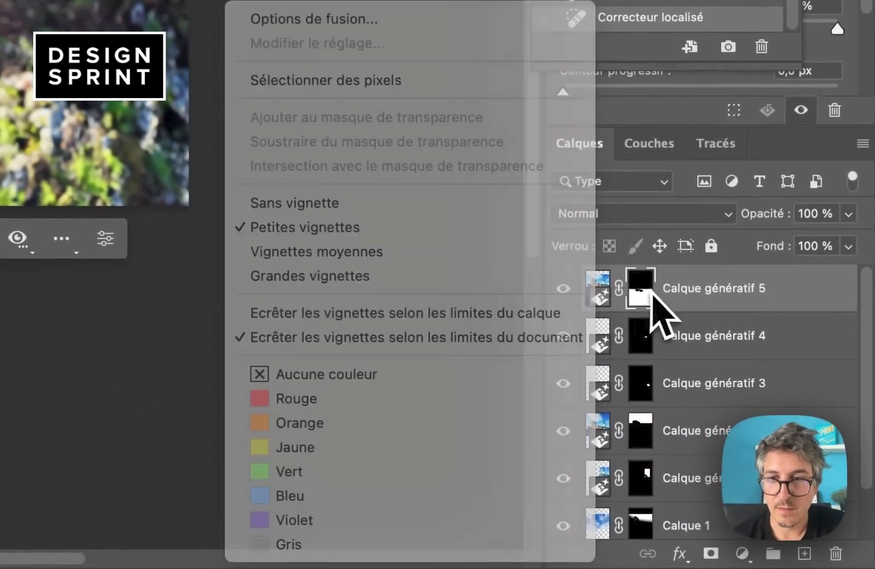
right_click(723, 298)
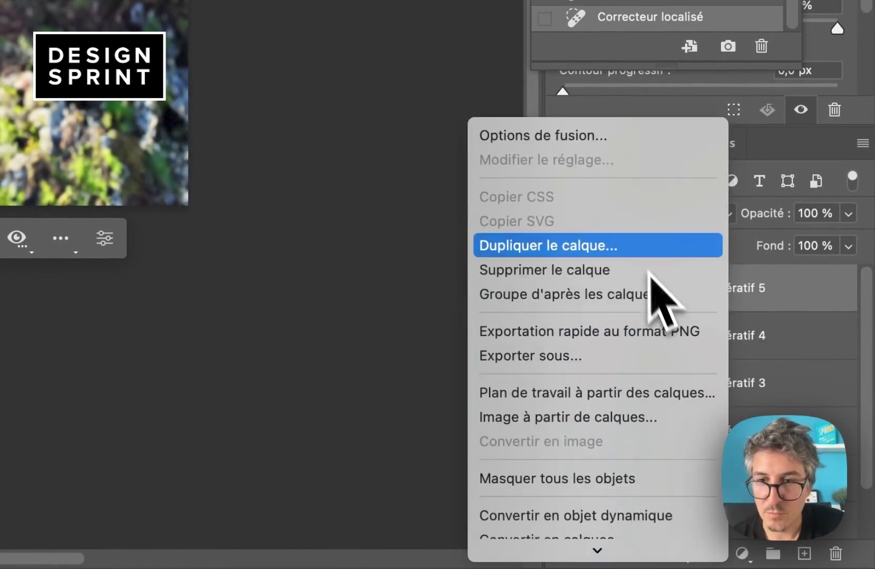
left_click(638, 252)
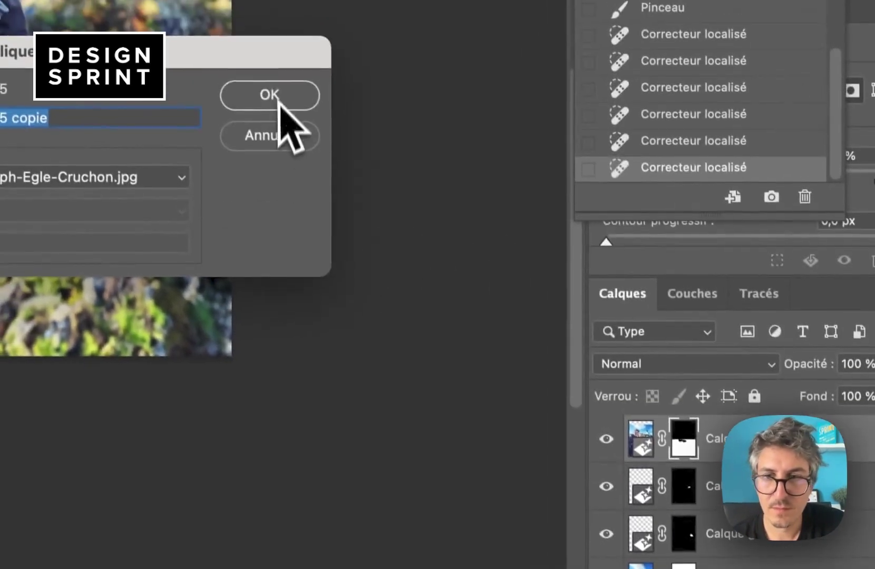
left_click(279, 103)
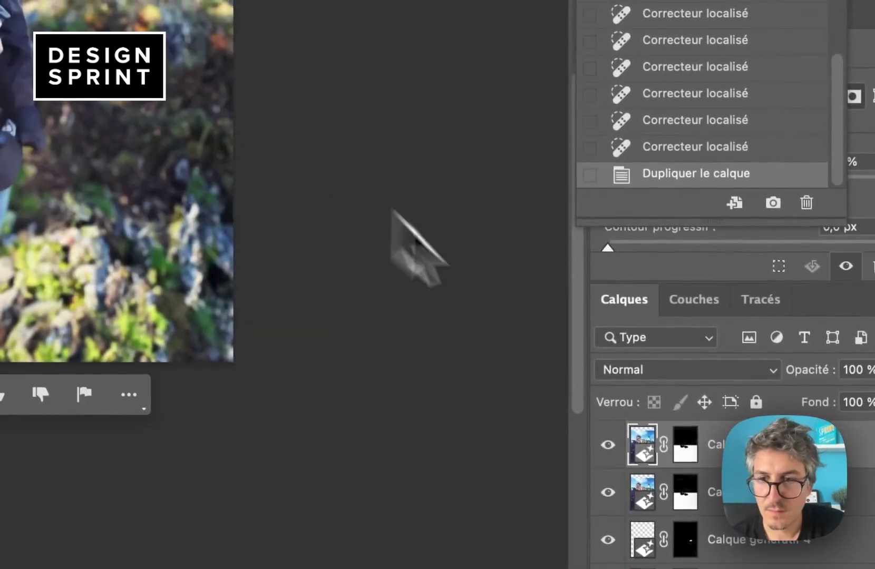
Hide the original generated layer and rasterize the copy
left_click(565, 342)
right_click(711, 304)
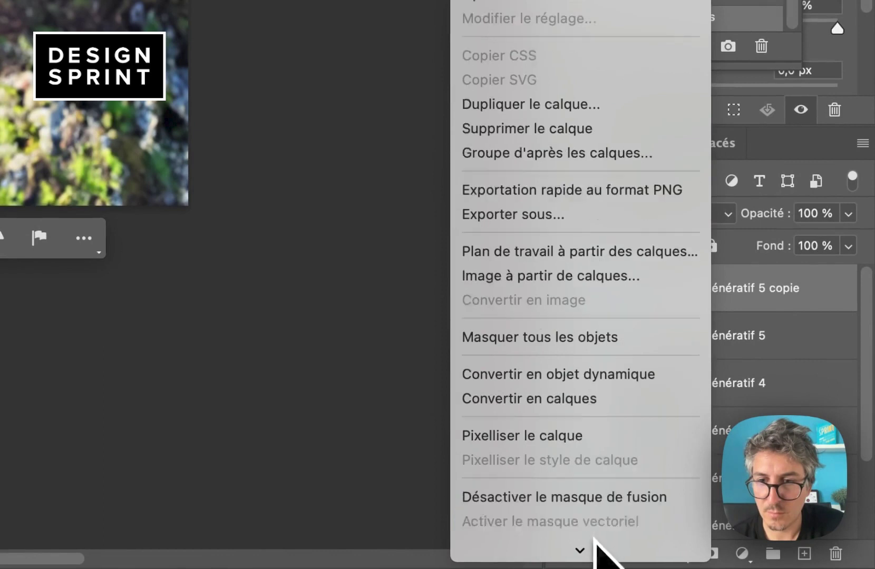
left_click(556, 315)
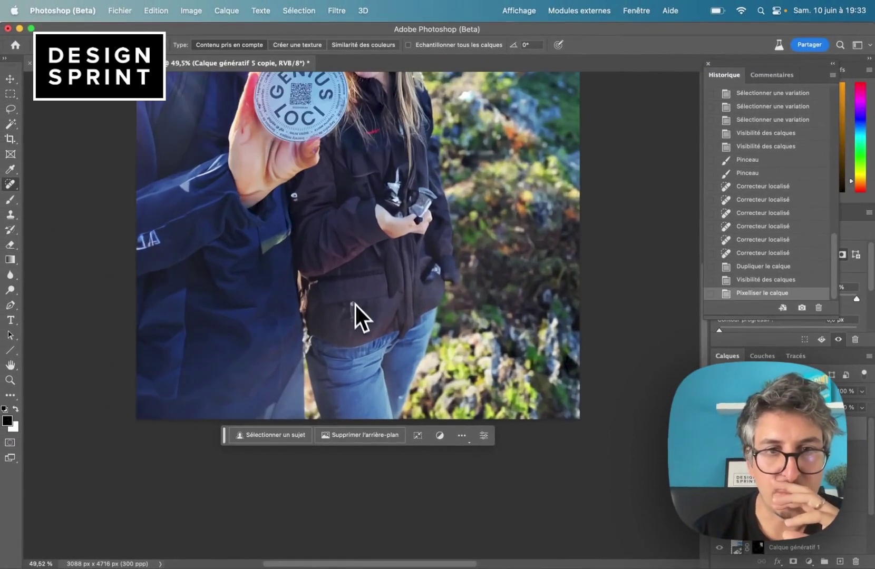
Spot-heal patches on the man's blue jacket and the sleeve lettering
scroll(357, 311, "up", 3)
left_click_drag(371, 182, 374, 230)
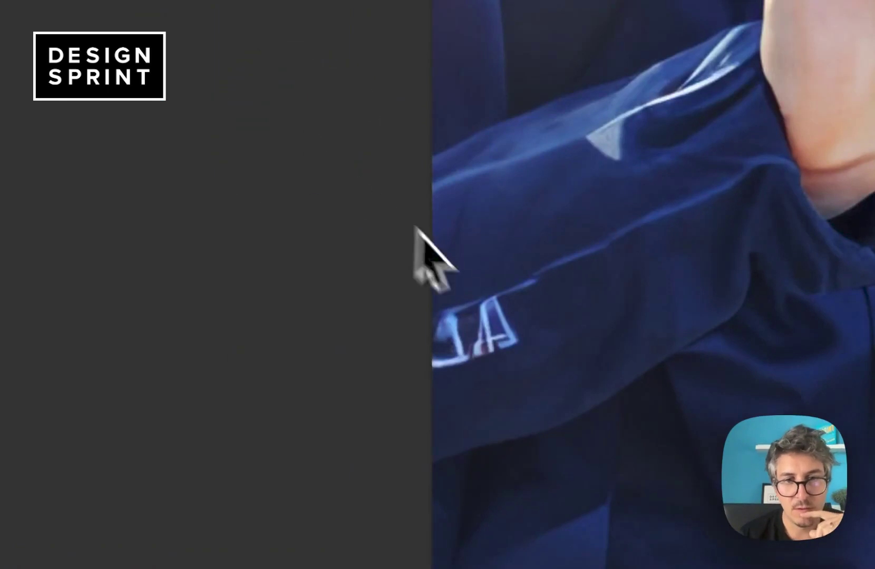
left_click(513, 339)
mouse_move(513, 339)
left_mouse_down()
mouse_move(509, 317)
mouse_move(518, 352)
left_mouse_up()
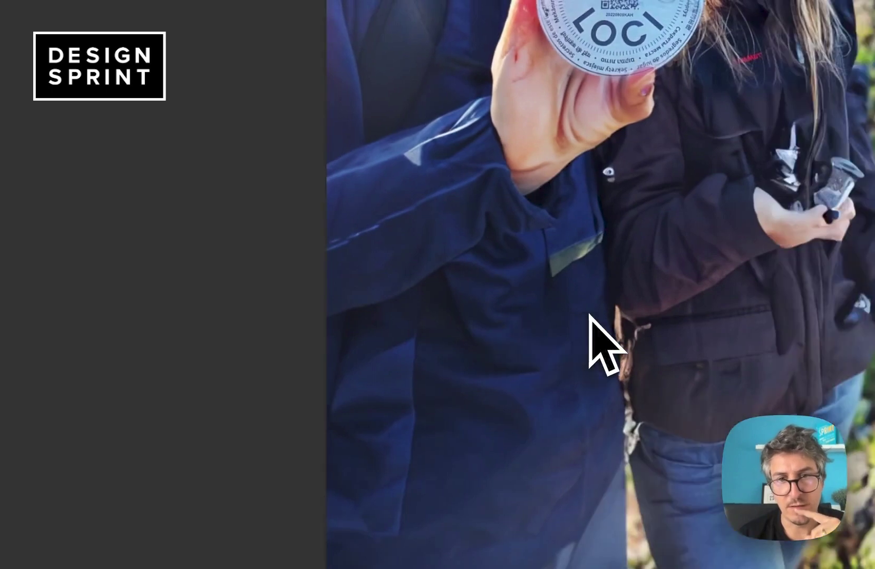
Fit the photo in view and heal the dark spot on the man's hand
key("super+0")
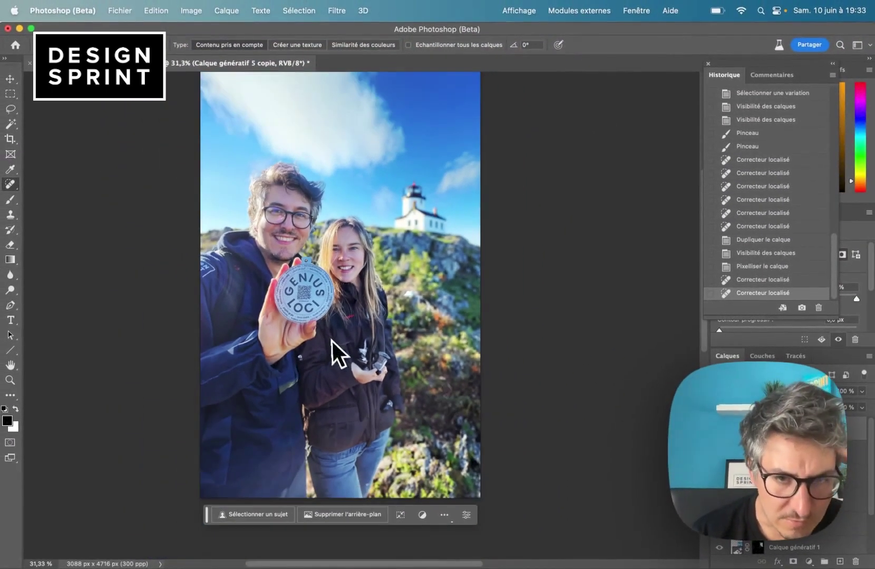
scroll(332, 354, "up", 2)
scroll(298, 363, "up", 2)
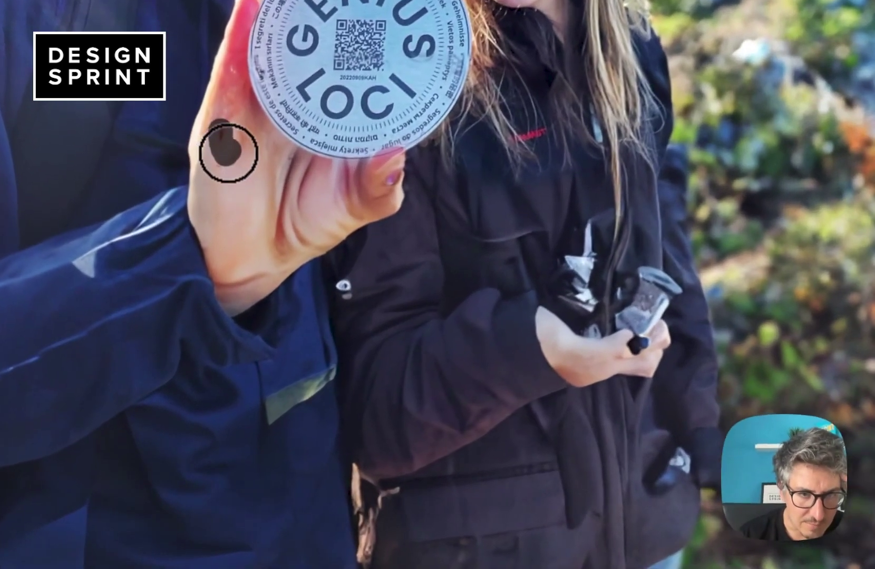
left_click(216, 156)
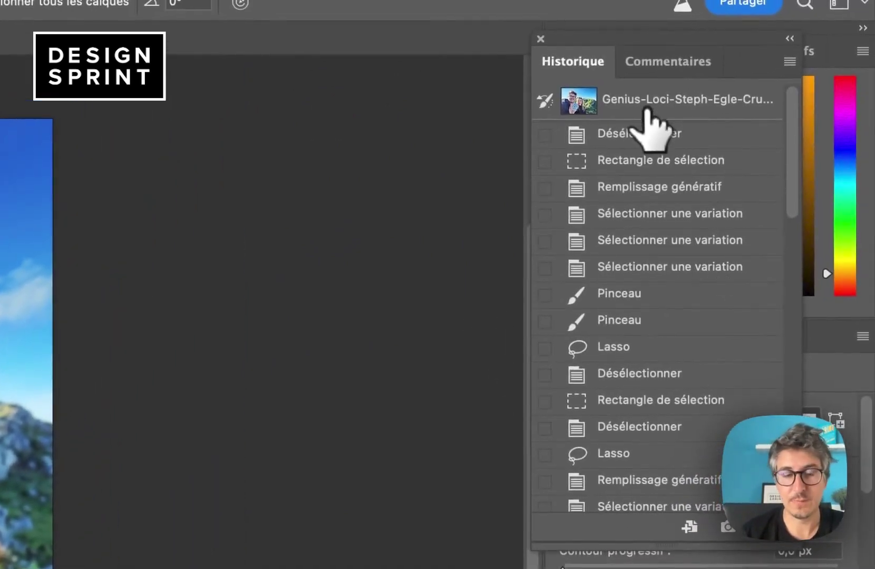
left_click(644, 105)
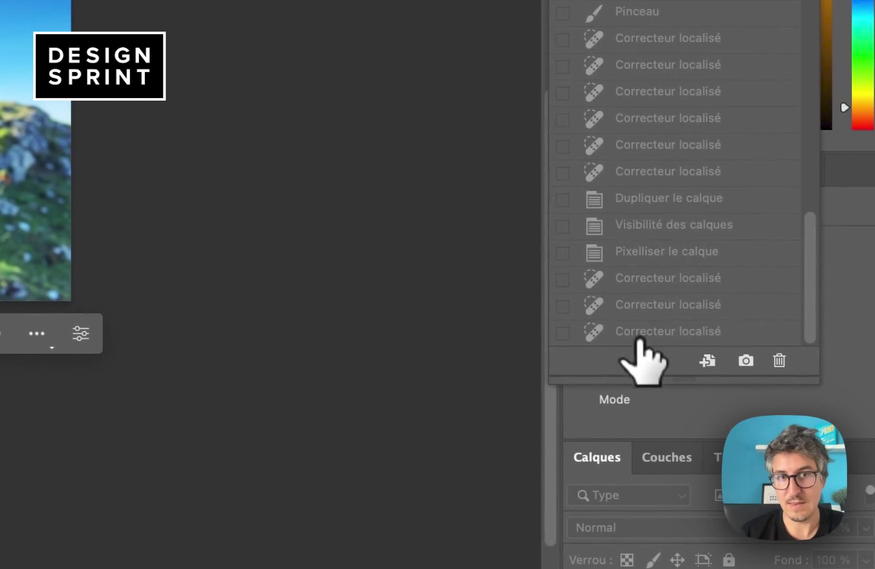
left_click(643, 346)
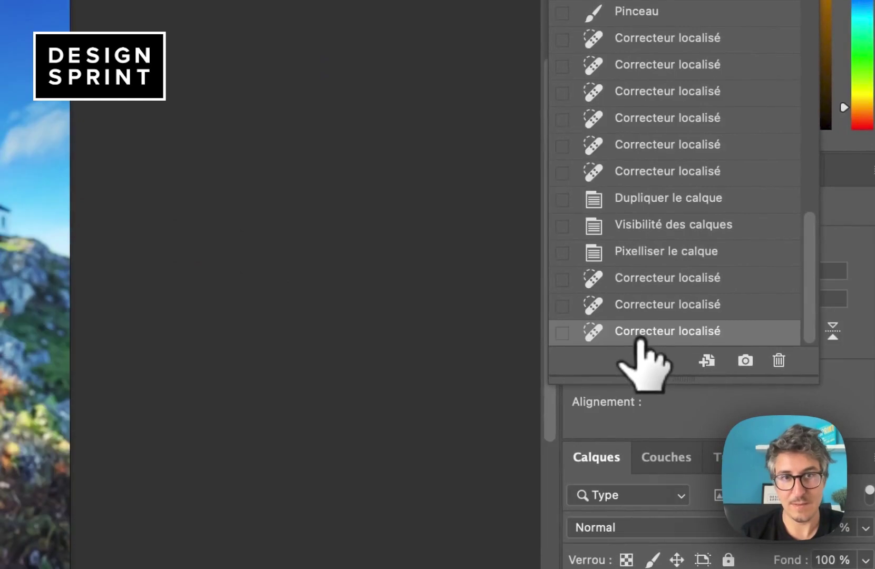